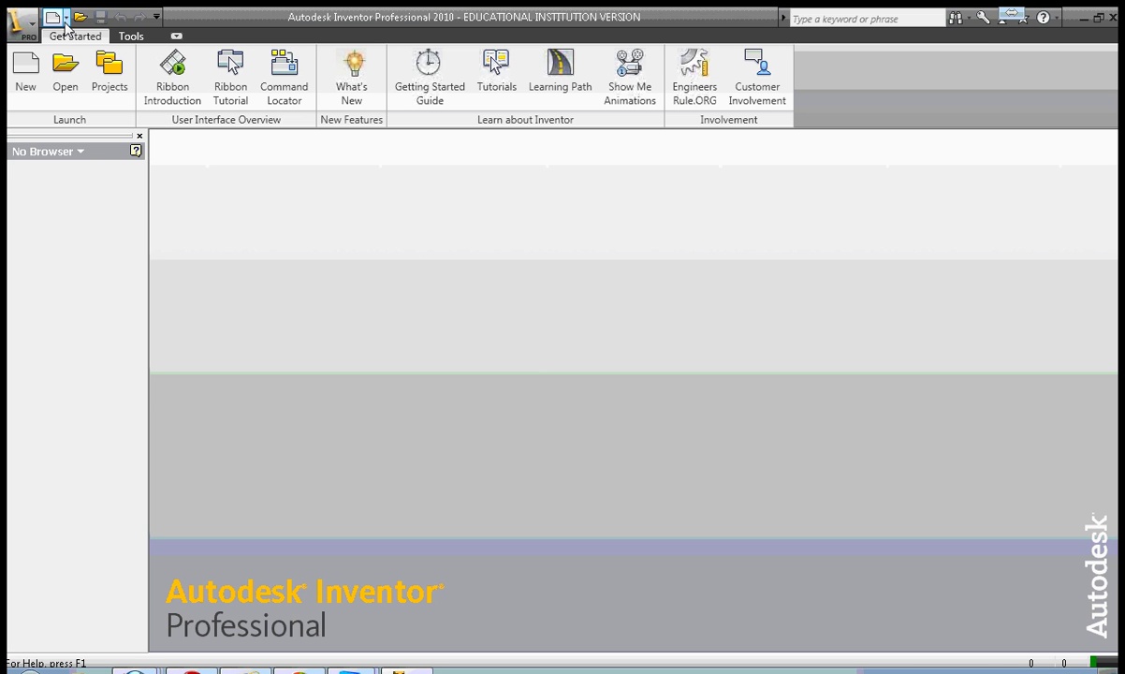
- Create a new blank drawing, Drawing2, on an ANSI - Large sheet
left_click(65, 26)
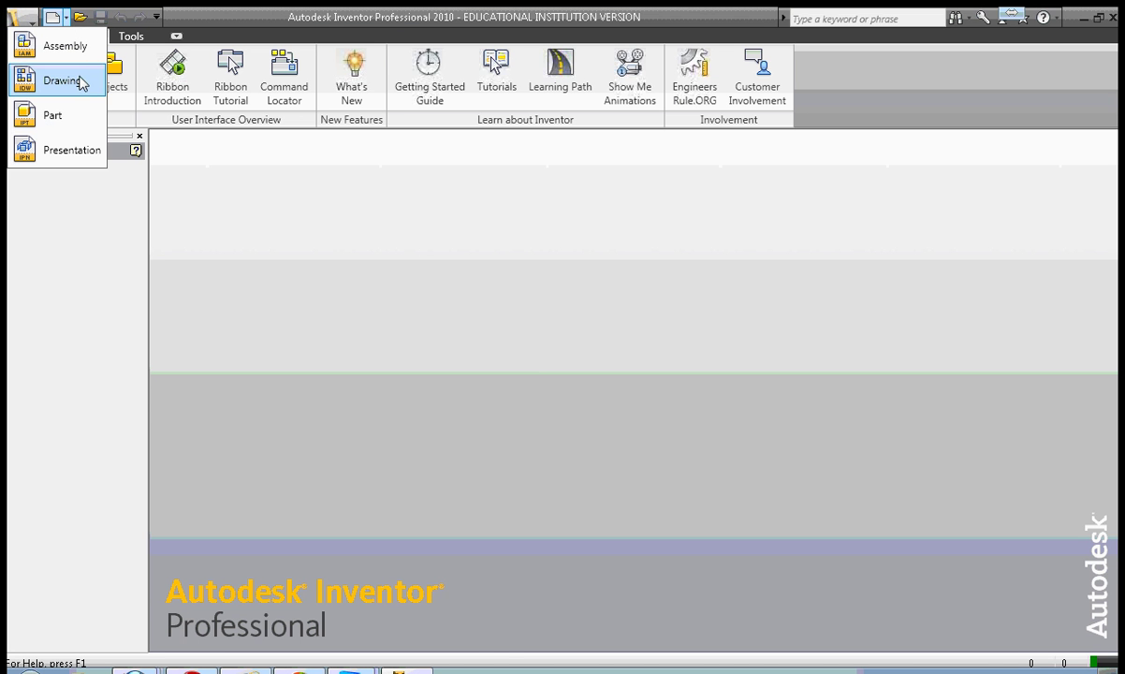
left_click(78, 79)
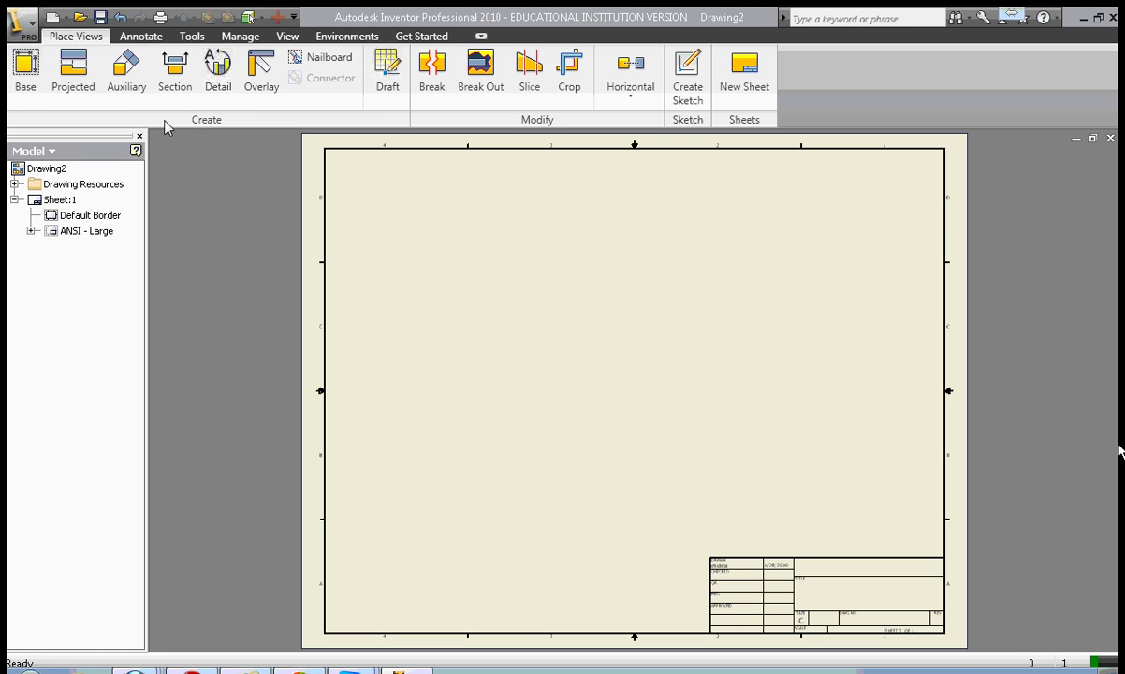
- Start a base view and load the YokeAssembly_Assembly.iam file as its model
left_click(28, 80)
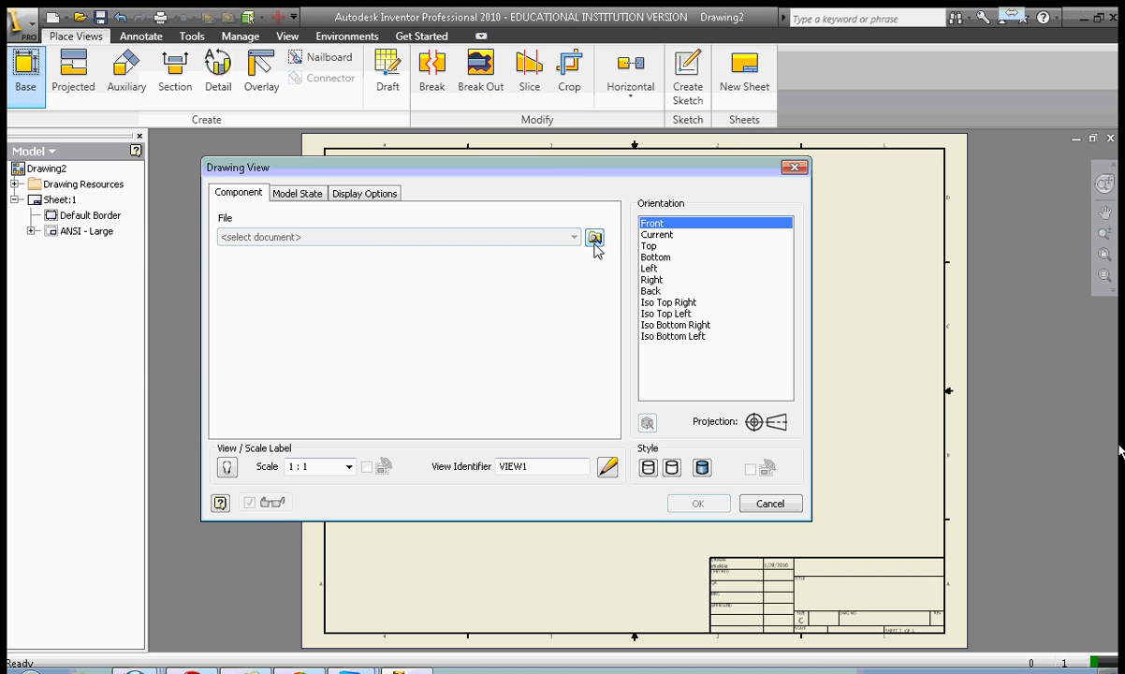
left_click(595, 239)
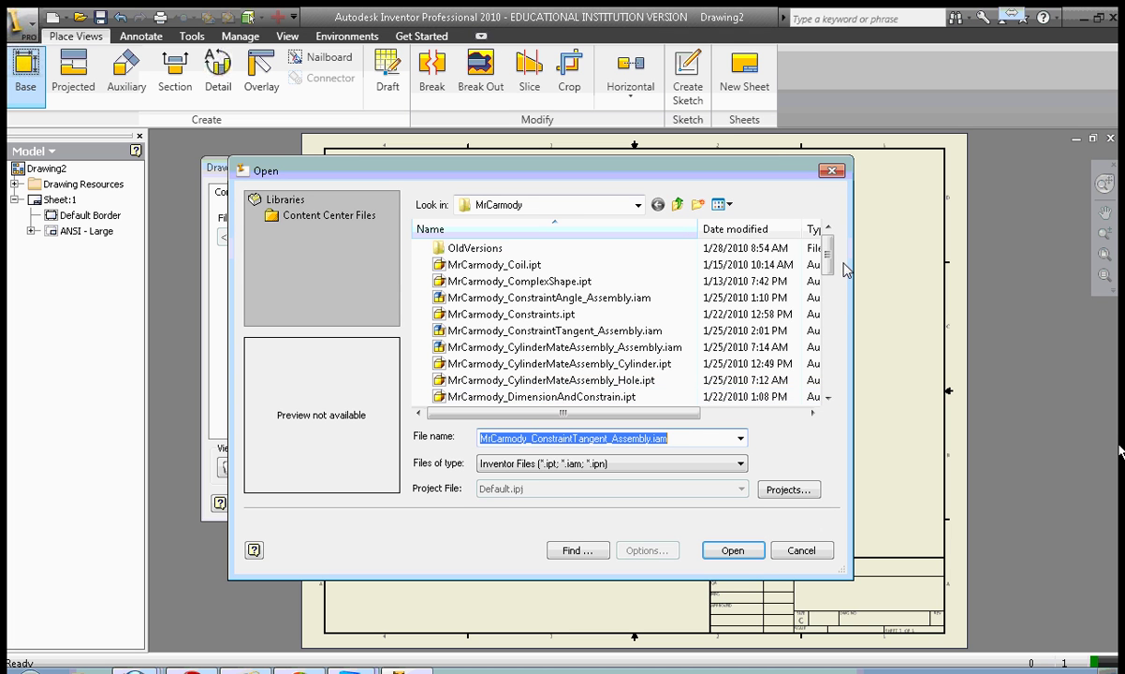
left_click_drag(829, 257, 842, 388)
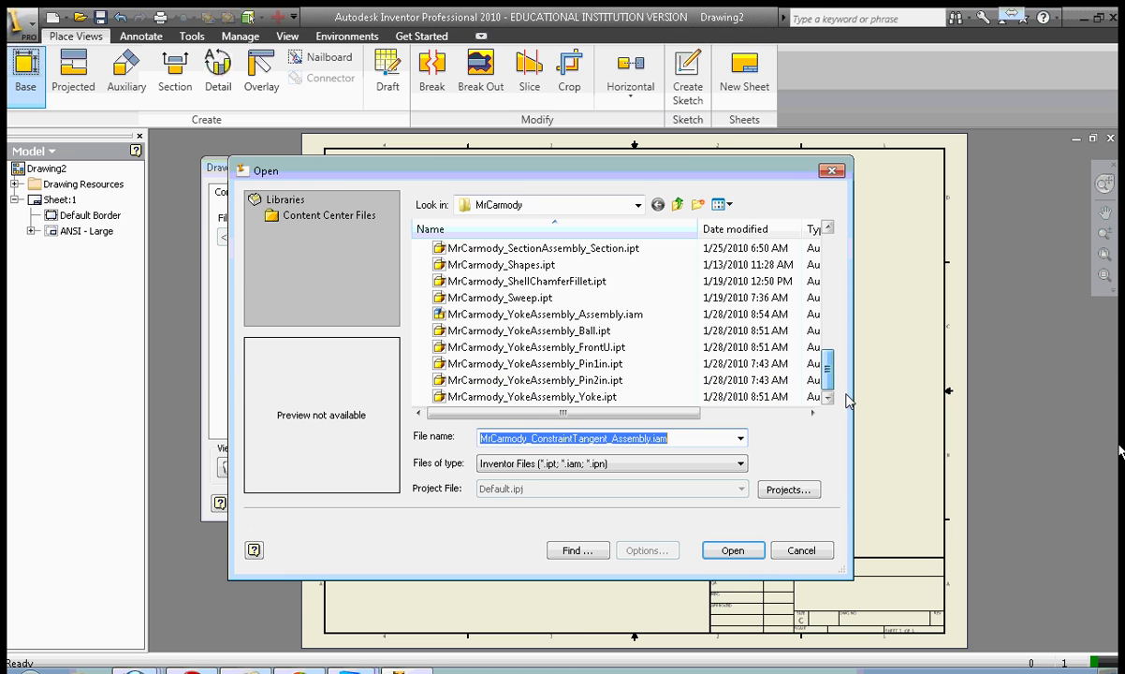
left_click(606, 316)
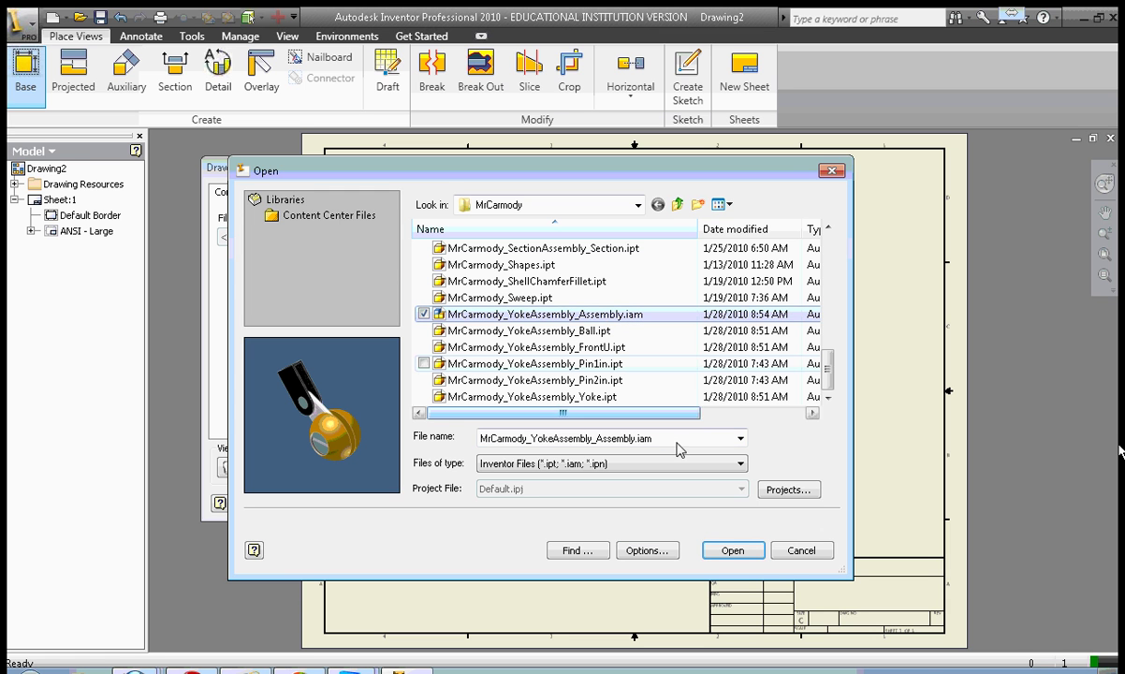
left_click(732, 554)
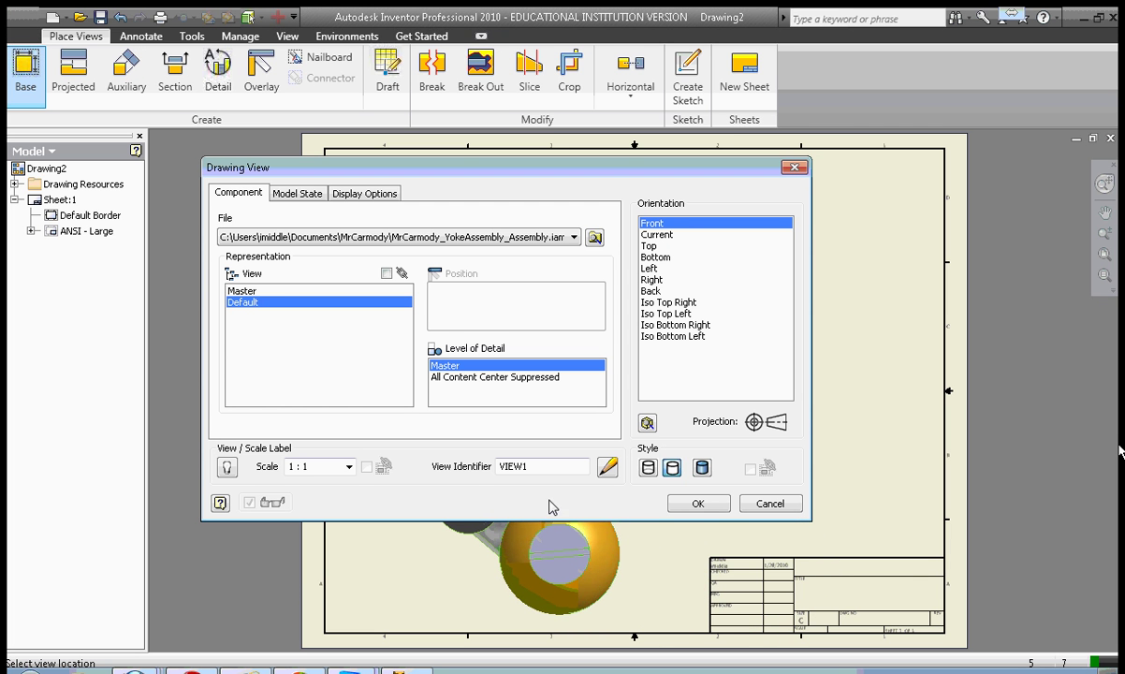
- Place the front base view at 1/2 scale with hidden lines in the sheet's lower left
left_click(348, 466)
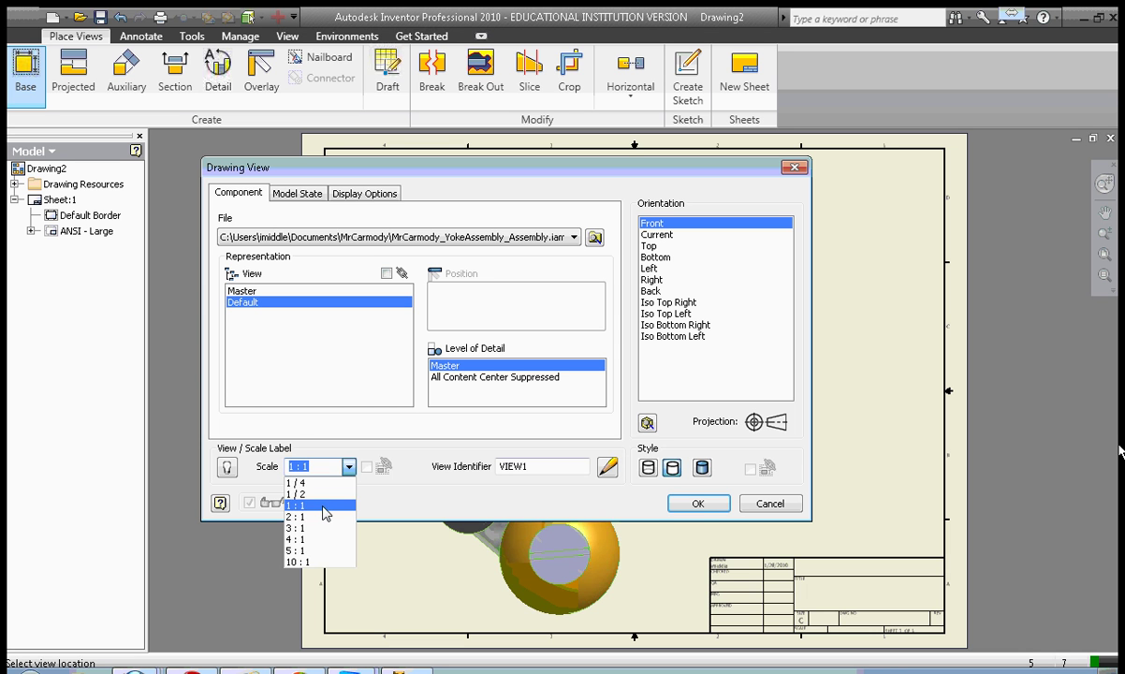
left_click(300, 493)
left_click(348, 466)
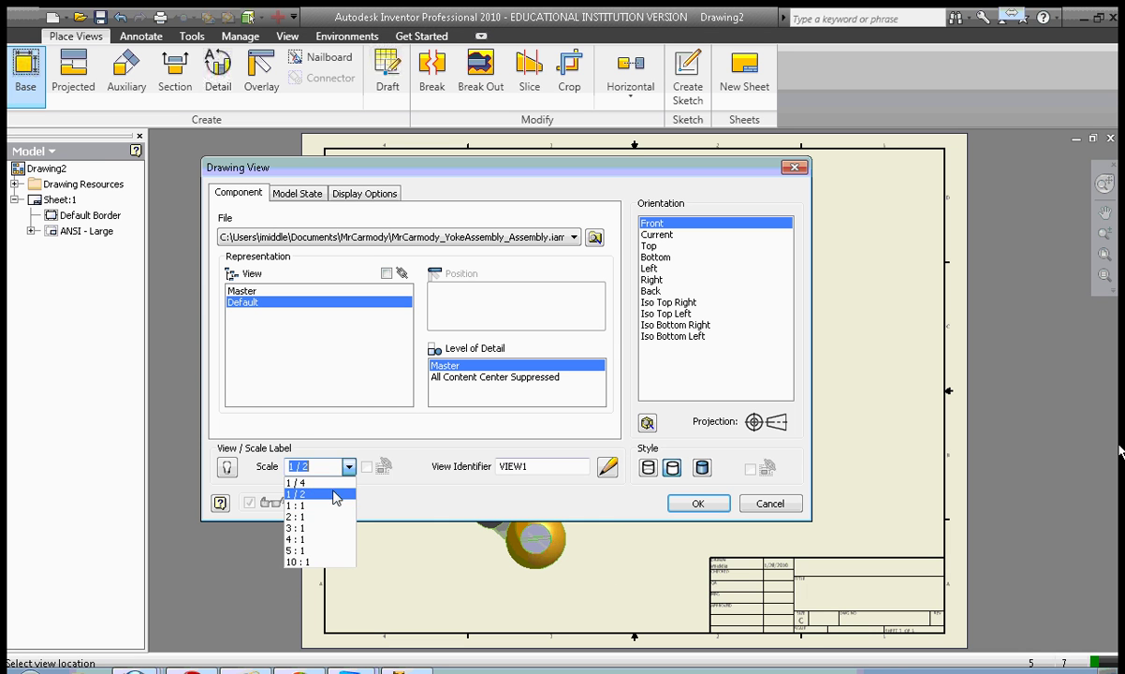
left_click(330, 495)
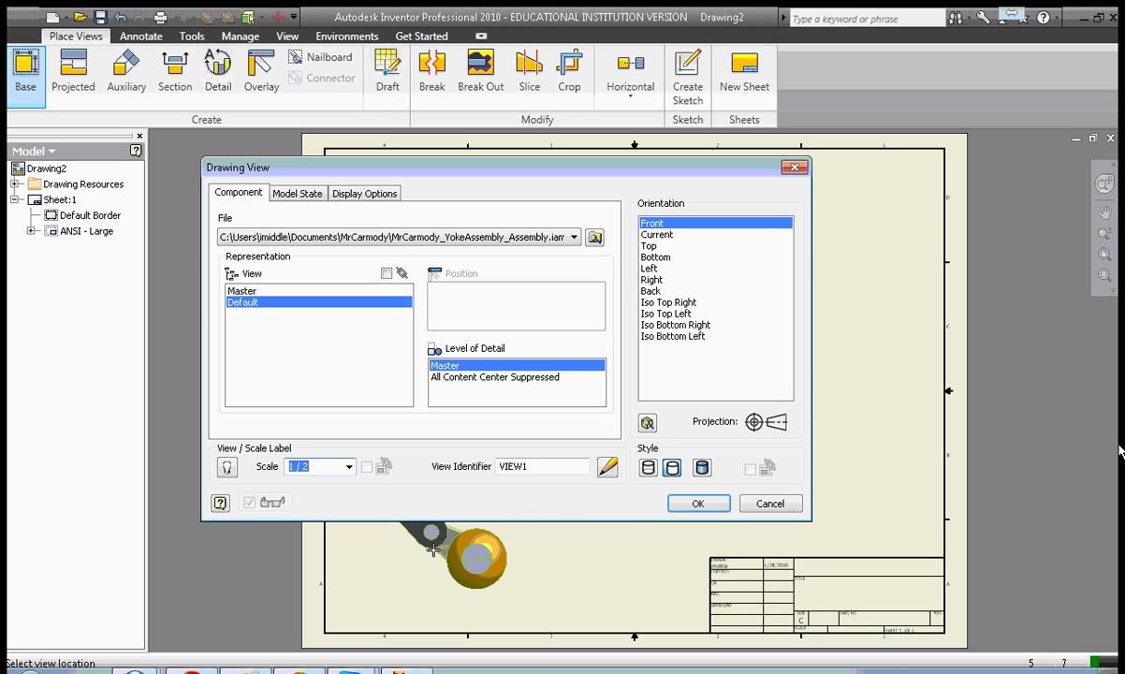
left_click(672, 467)
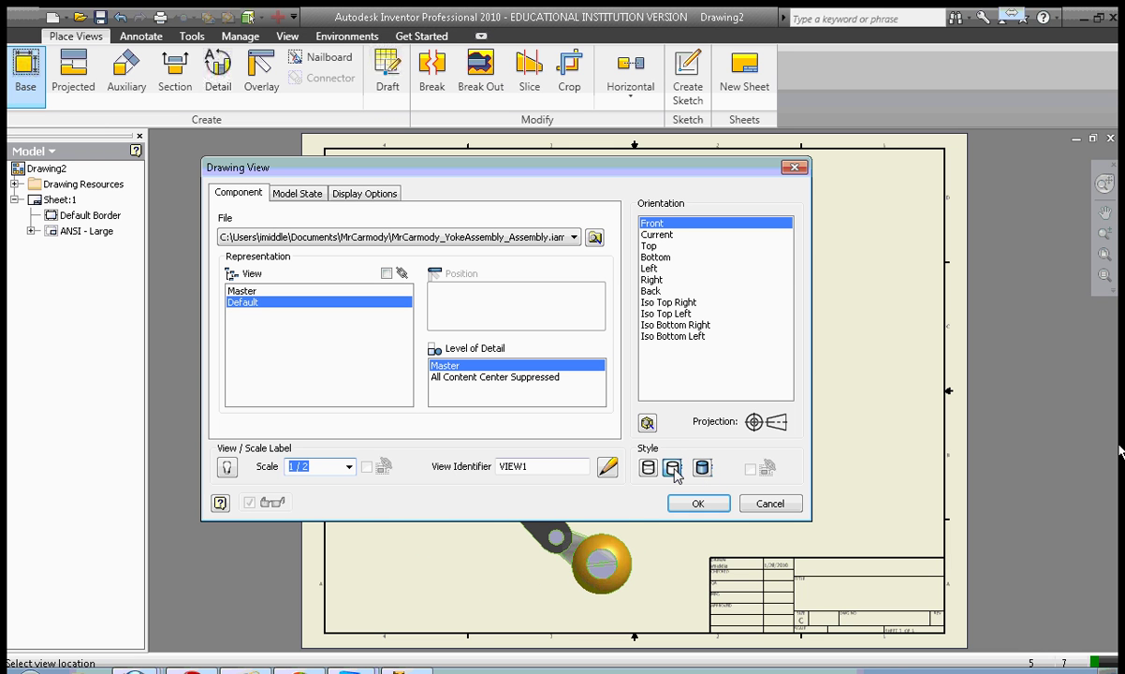
left_click(649, 469)
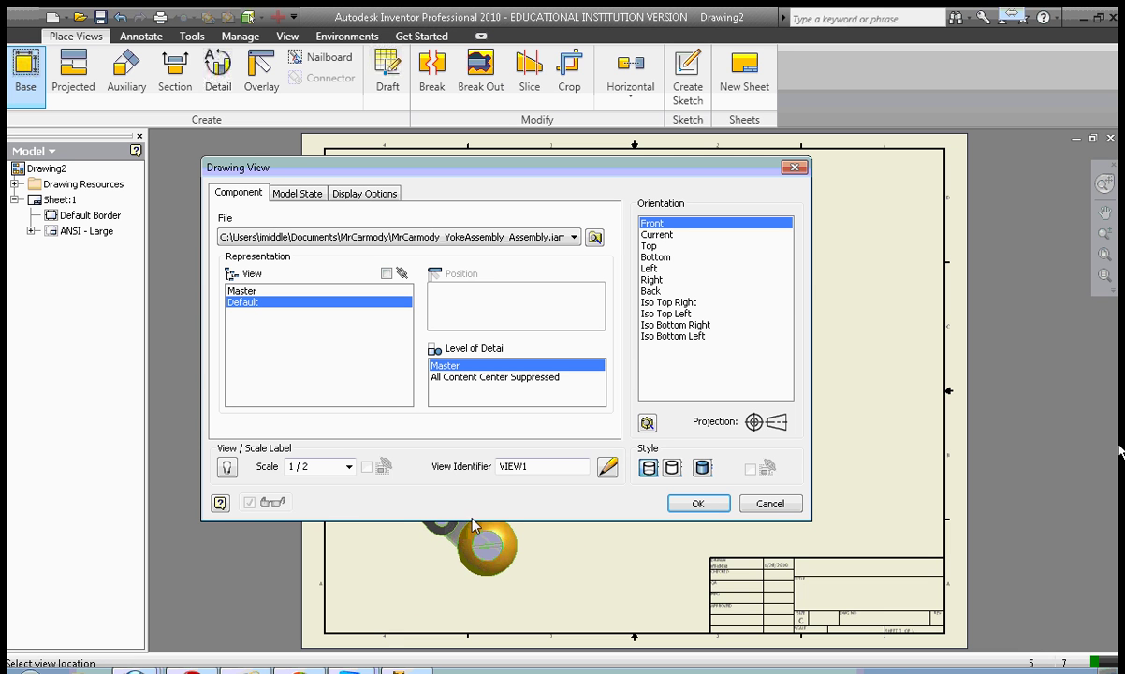
left_click_drag(517, 167, 402, 77)
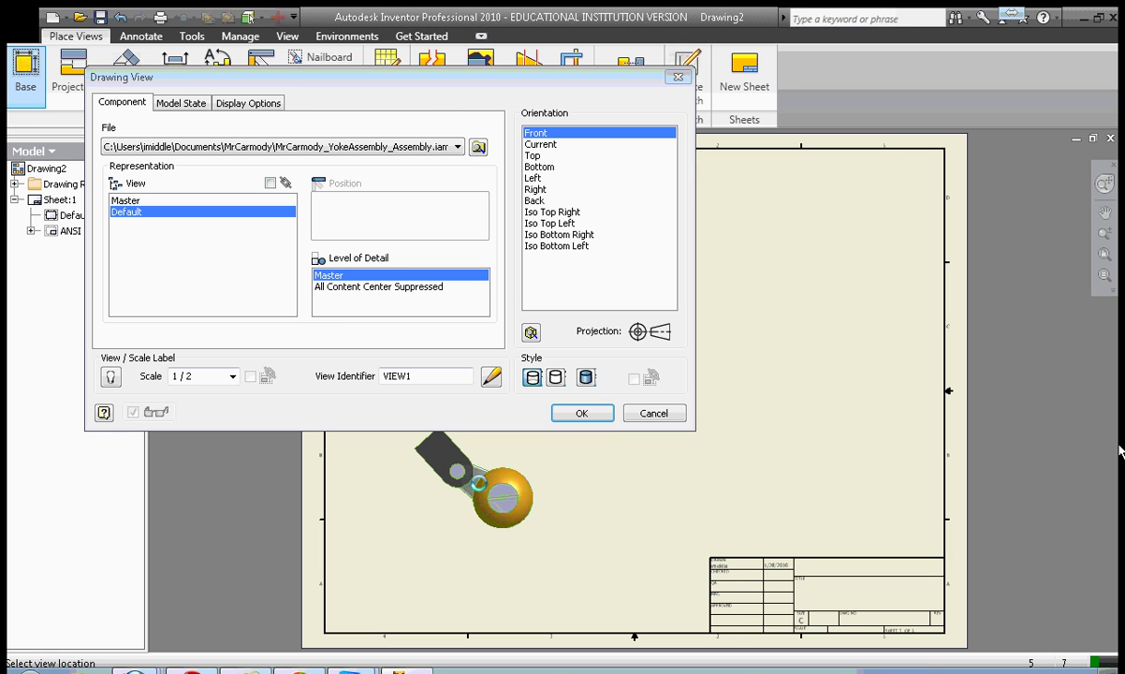
left_click(478, 483)
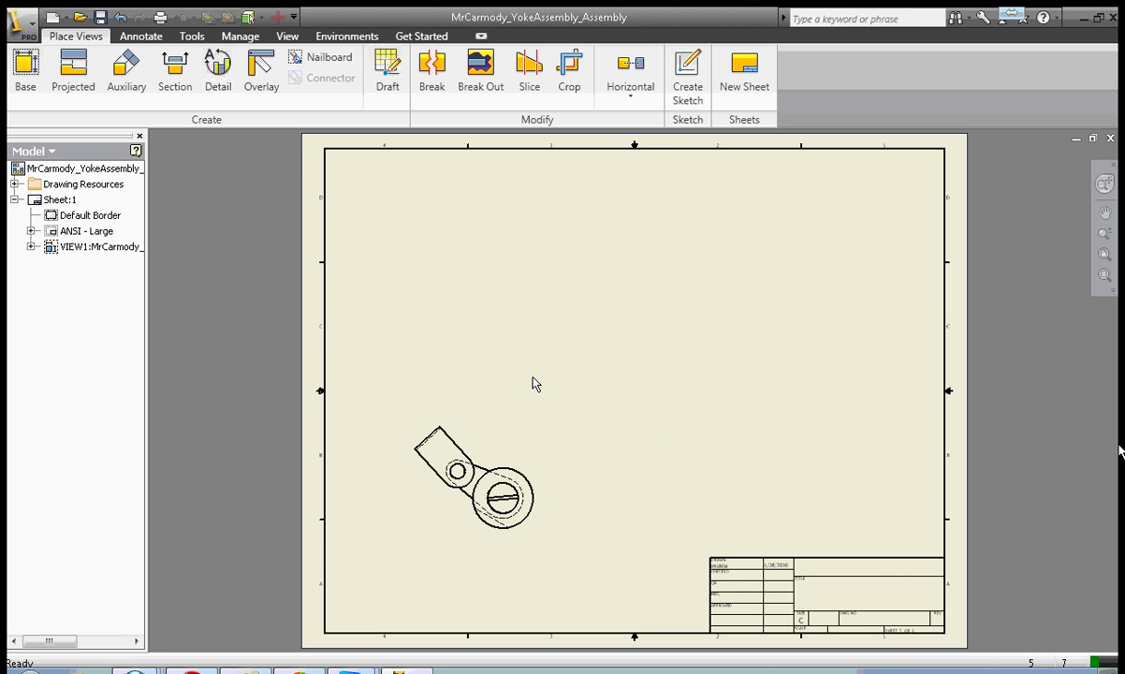
- Project top, right-side and isometric views from the base view
left_click(75, 77)
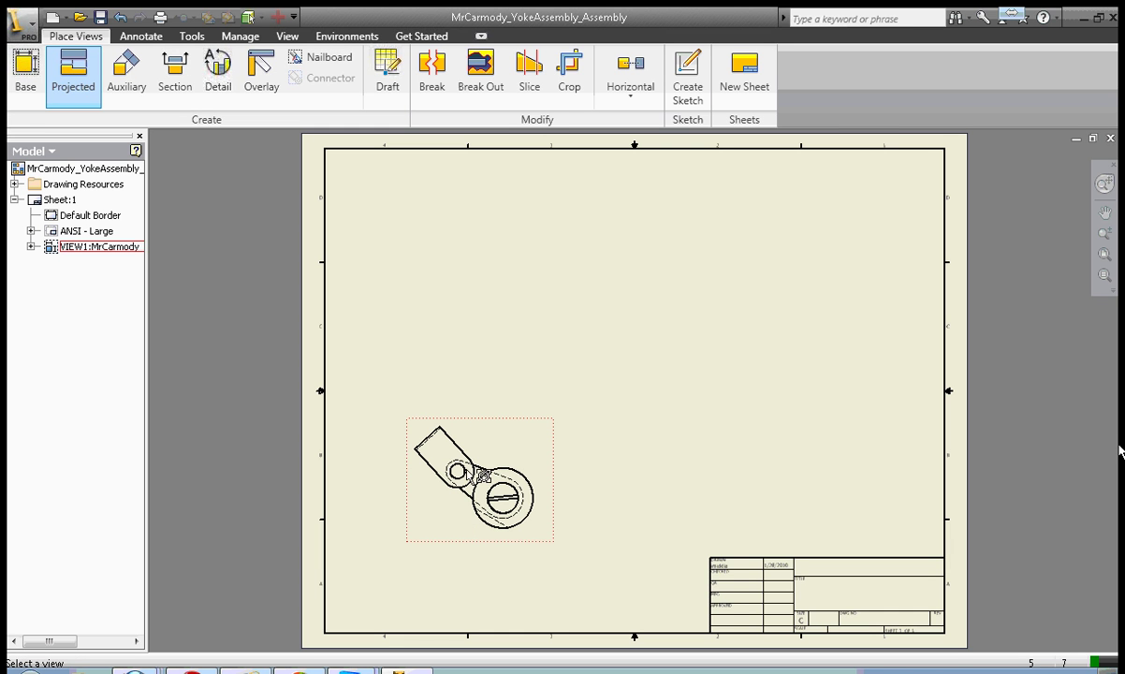
left_click(470, 475)
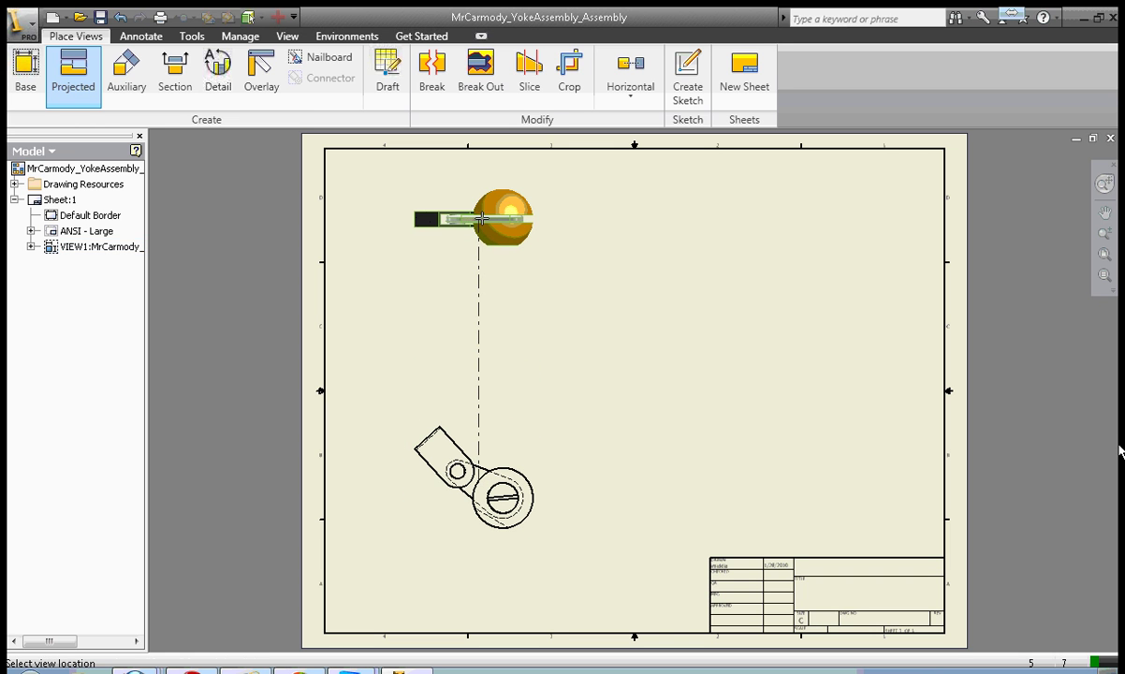
left_click(481, 219)
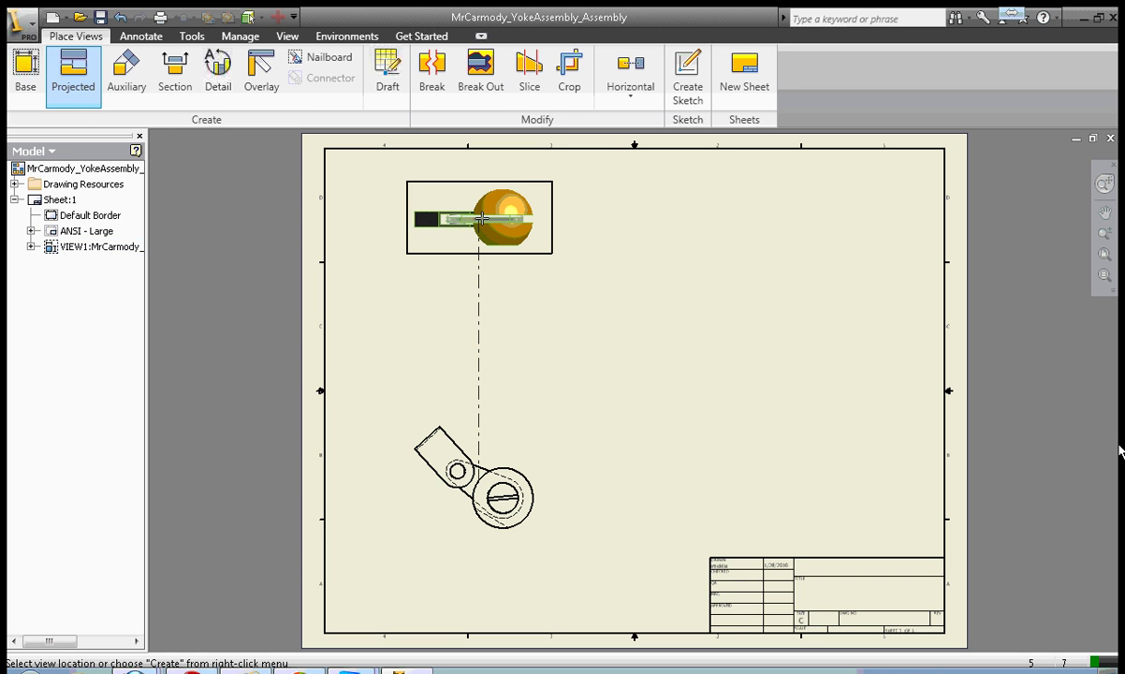
left_click(841, 451)
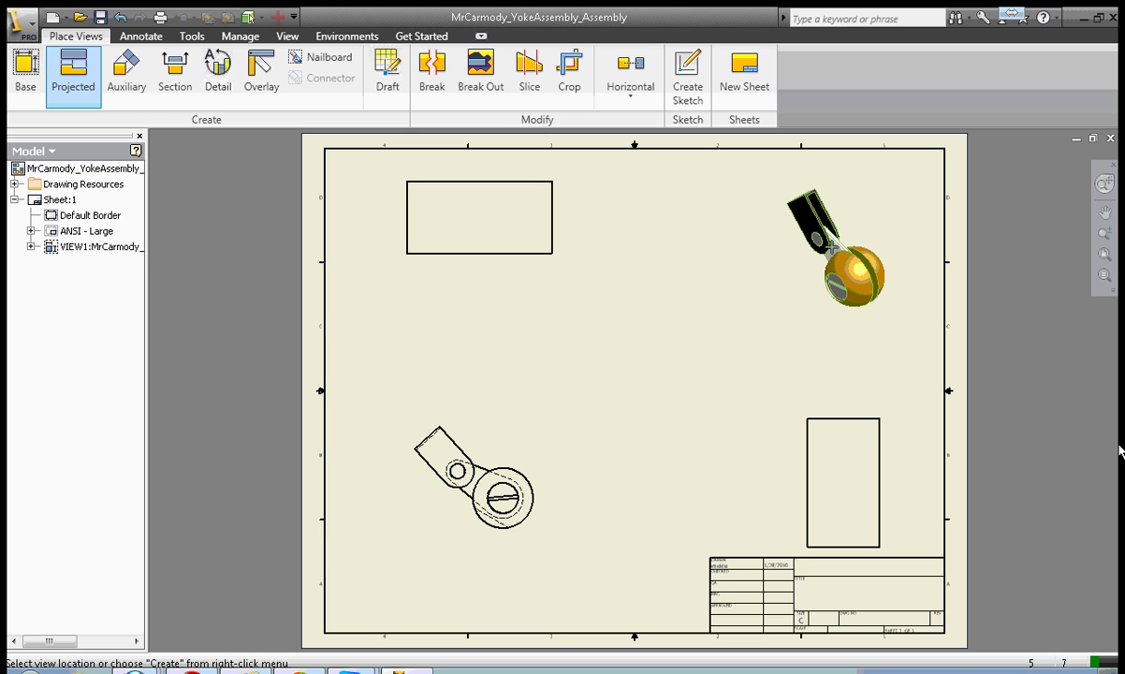
left_click(826, 247)
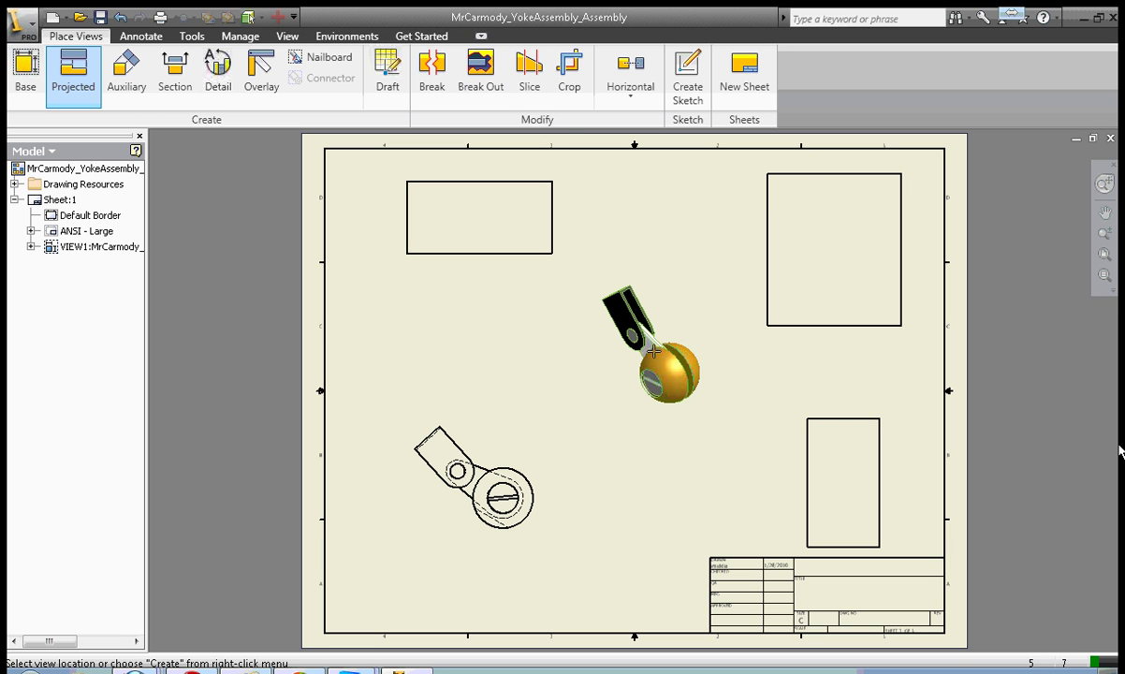
right_click(652, 351)
left_click(684, 361)
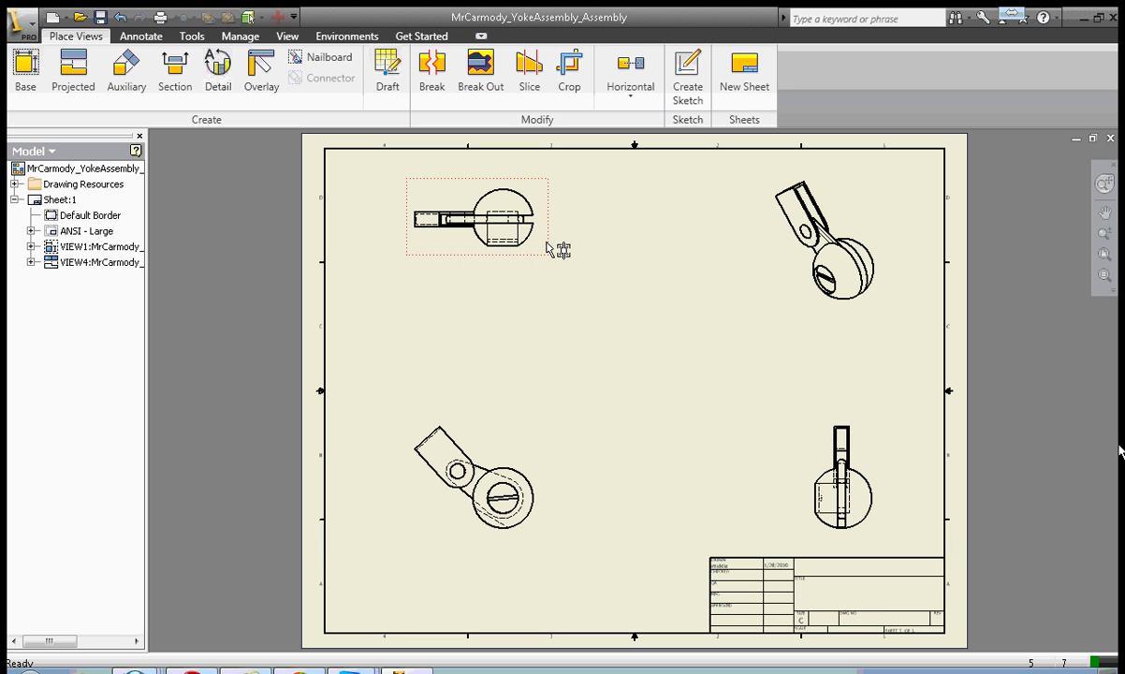
mouse_move(552, 255)
left_mouse_down()
mouse_move(555, 337)
mouse_move(552, 258)
left_mouse_up()
- Nudge the isometric view slightly left and up in the upper right
left_click(755, 300)
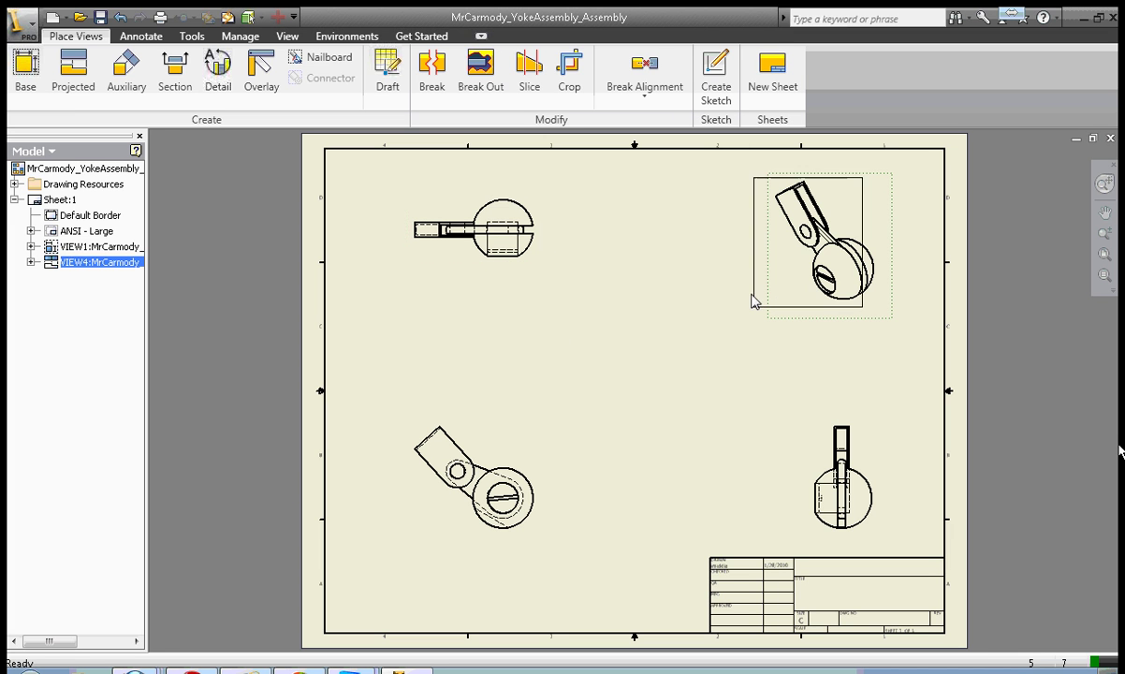
left_click_drag(757, 301, 753, 300)
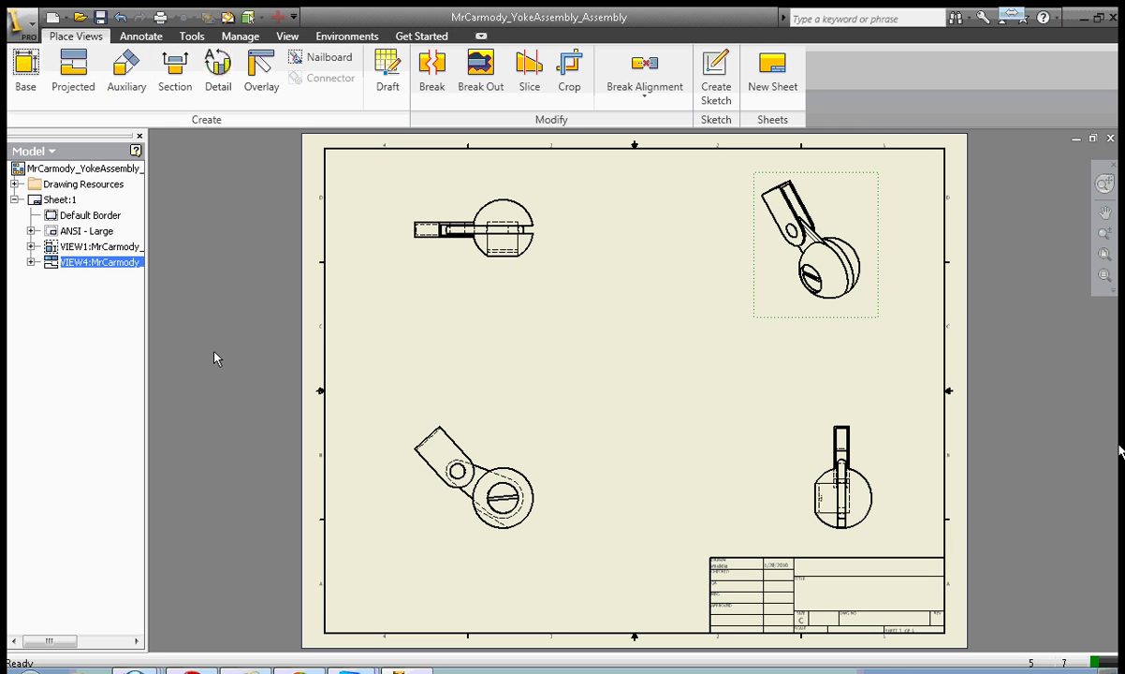
- Project auxiliary view A square to the base view's angled arm edge, placed mid-sheet
left_click(177, 86)
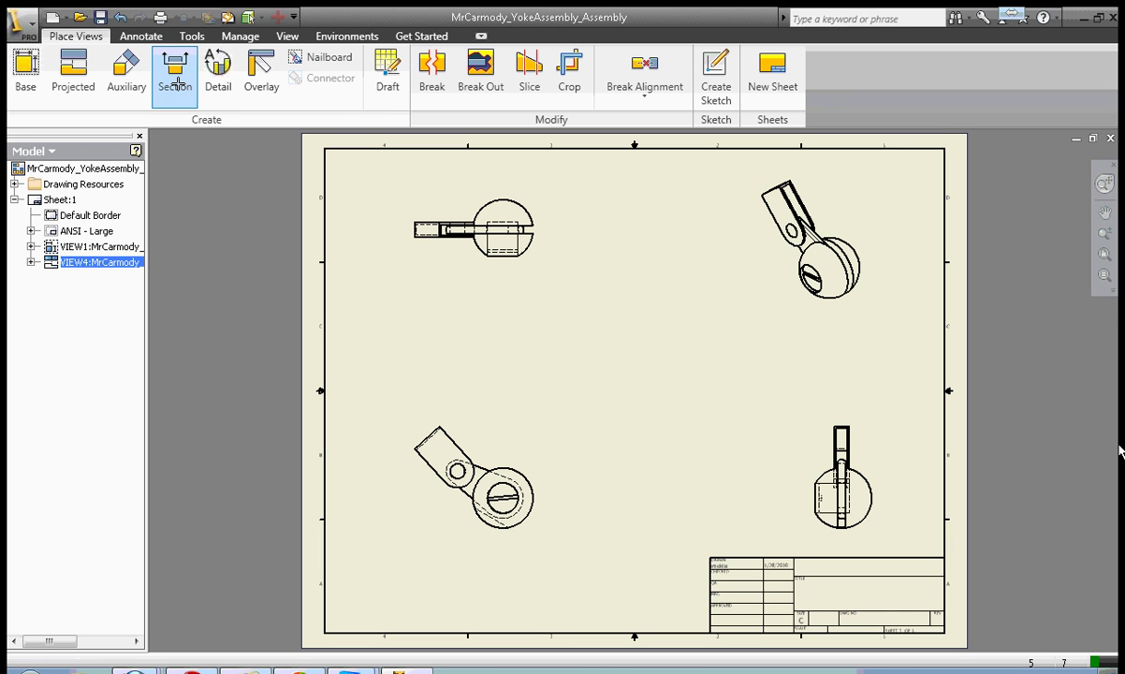
left_click(123, 76)
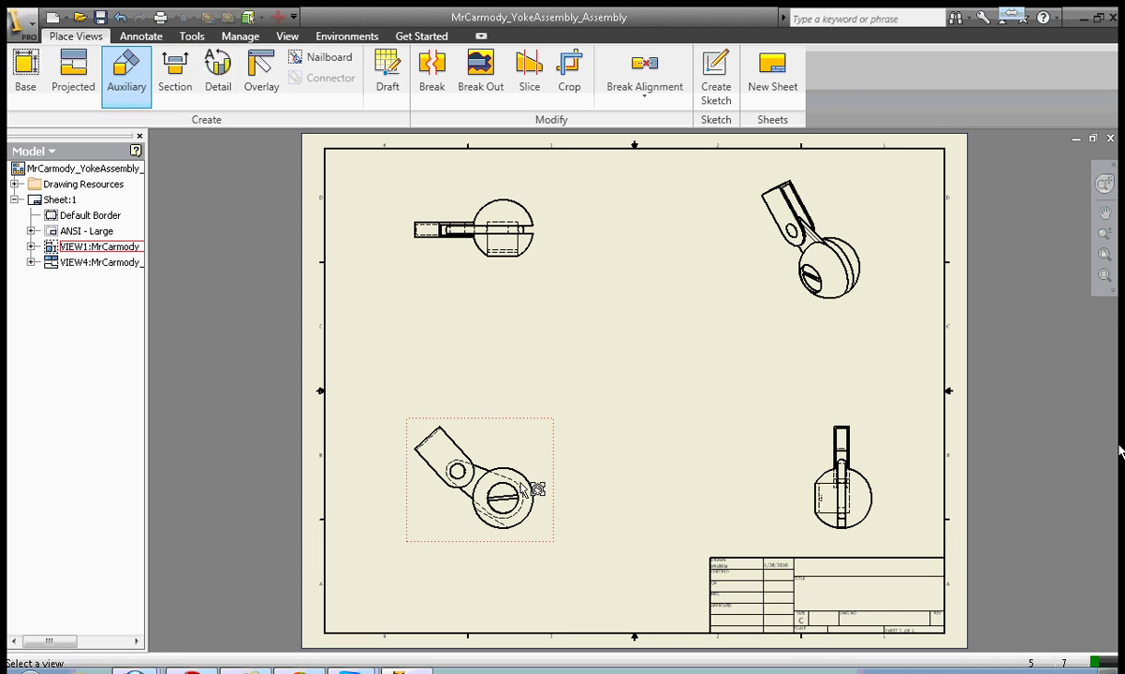
left_click(488, 427)
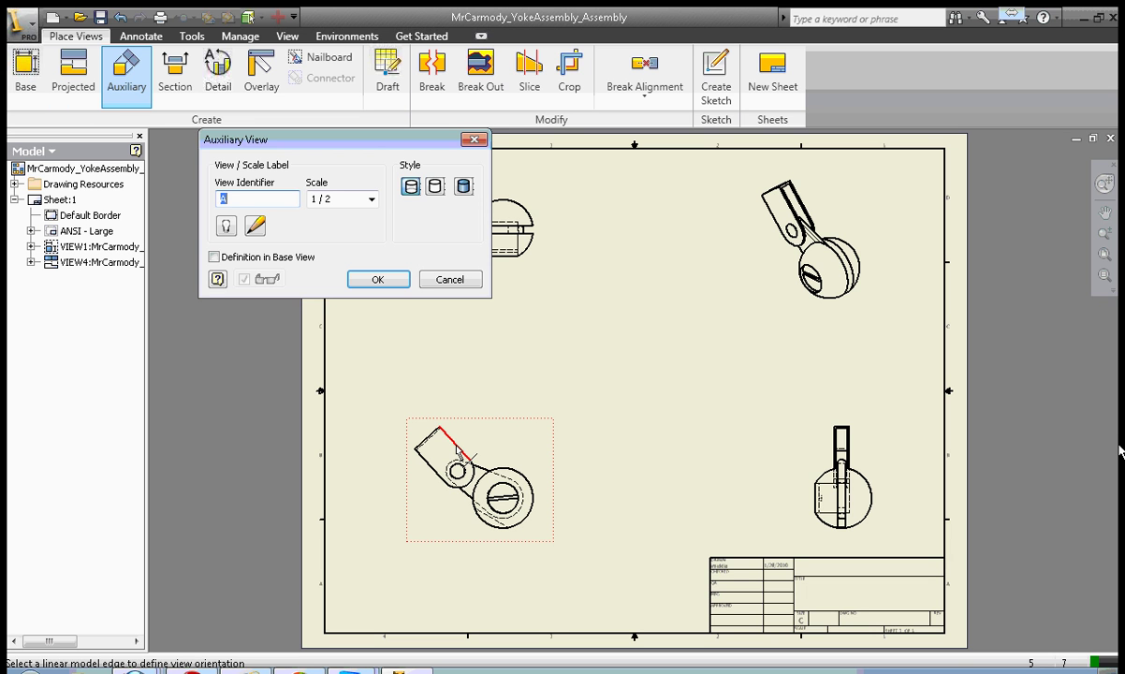
left_click(457, 451)
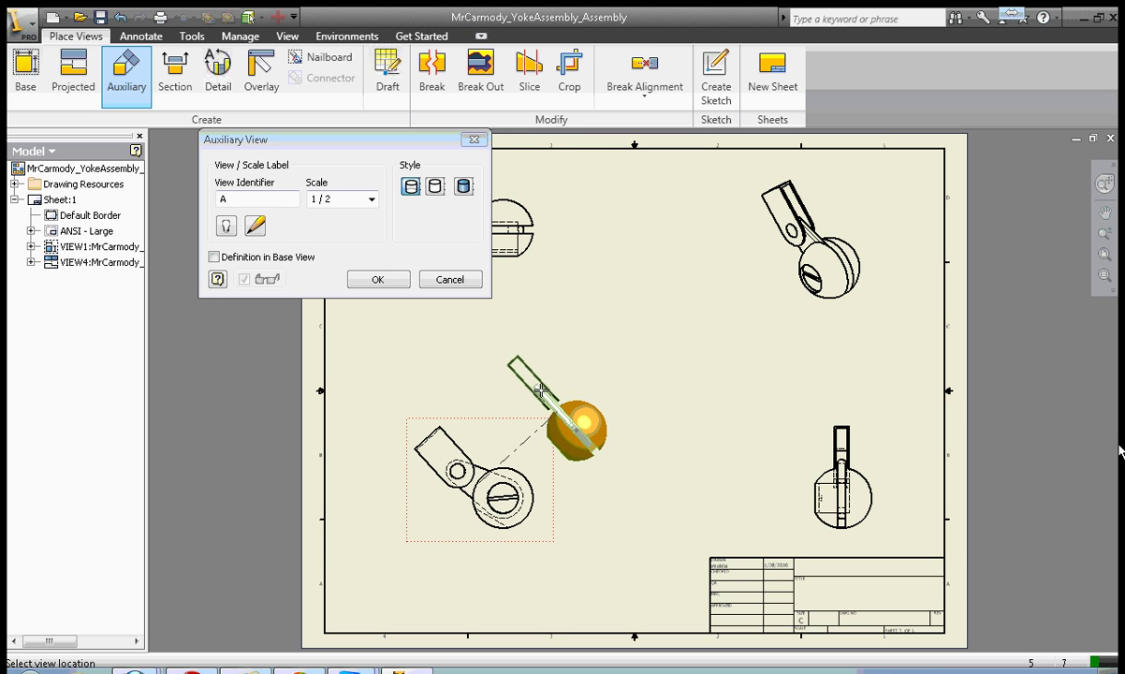
left_click(541, 390)
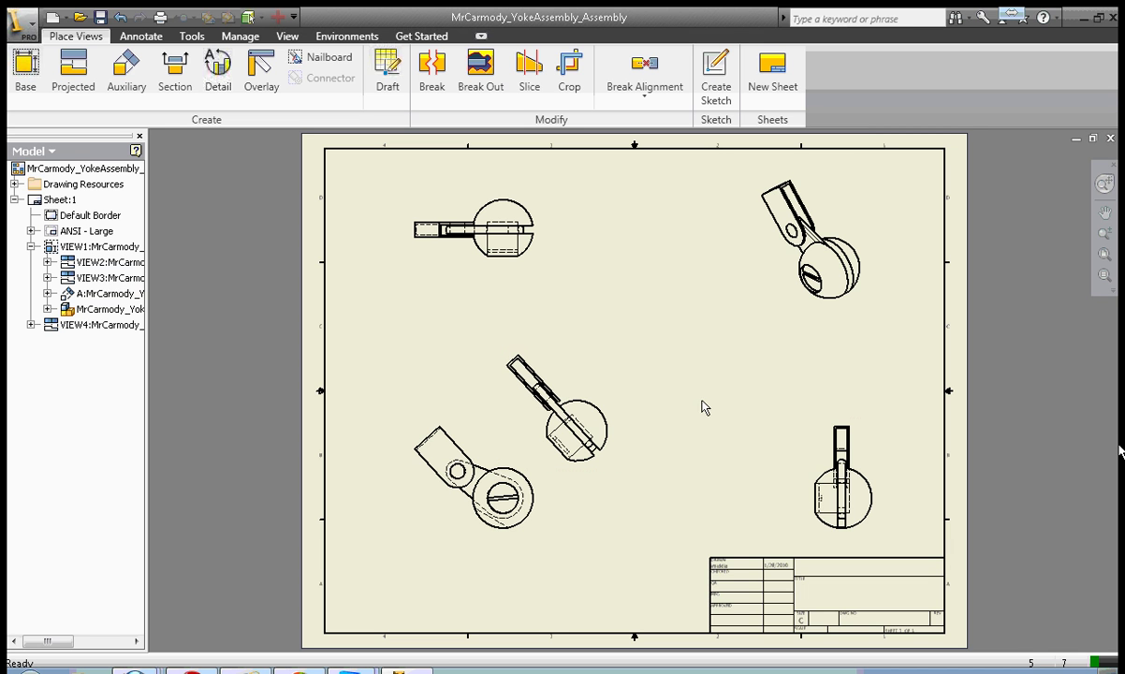
- Undo auxiliary view A, leaving the base, top, side and isometric views
key("ctrl+z")
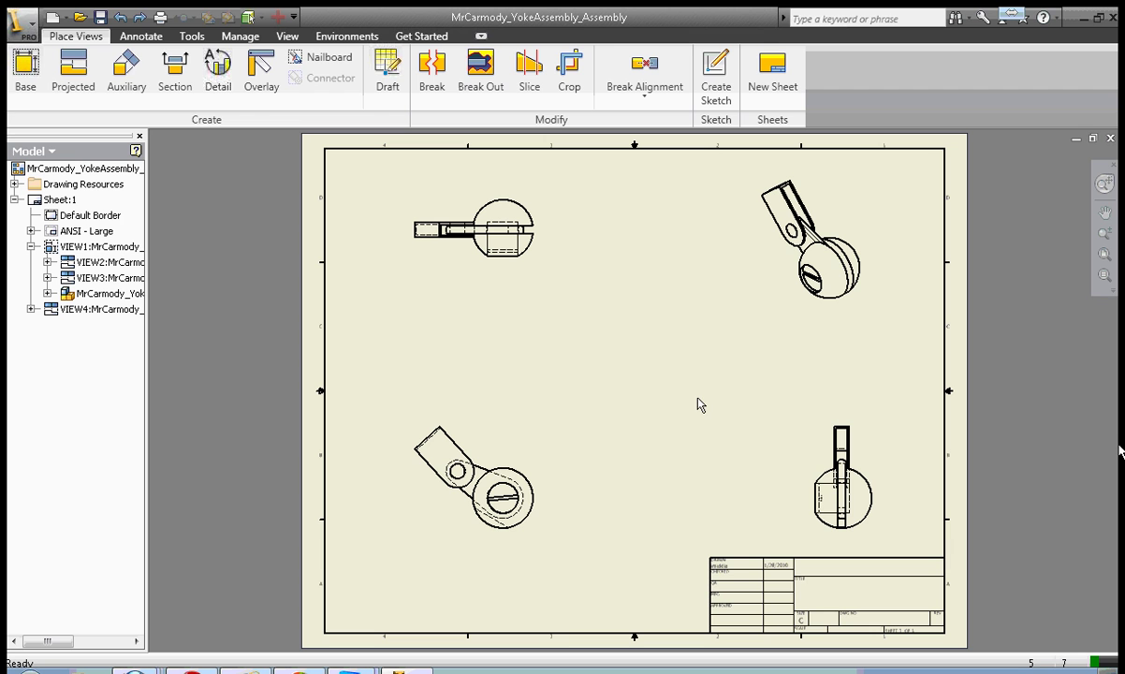
- Cut section A-A through the base view and place it at 1/2 scale beside it
left_click(176, 84)
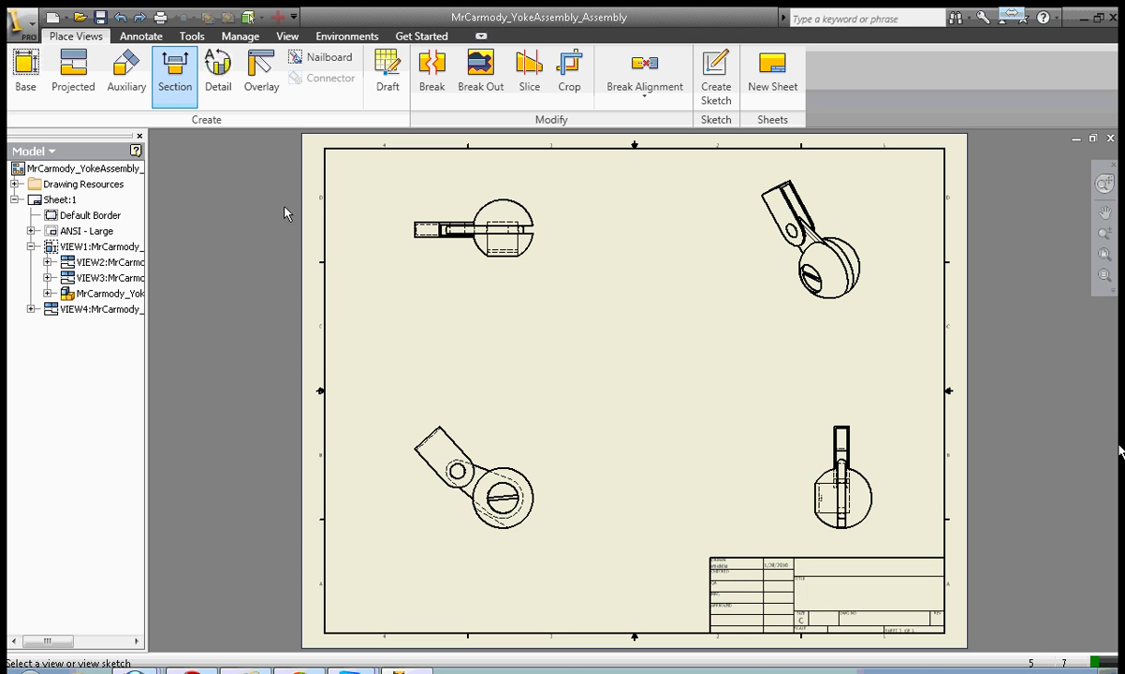
left_click(519, 426)
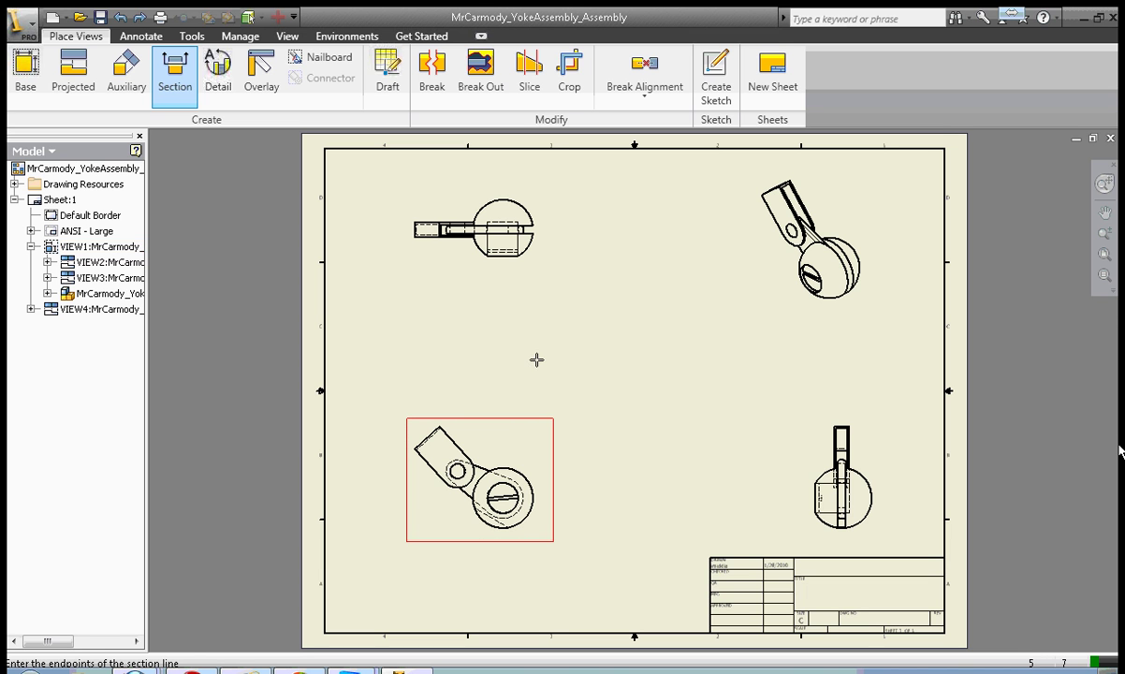
left_click(517, 429)
left_click(488, 540)
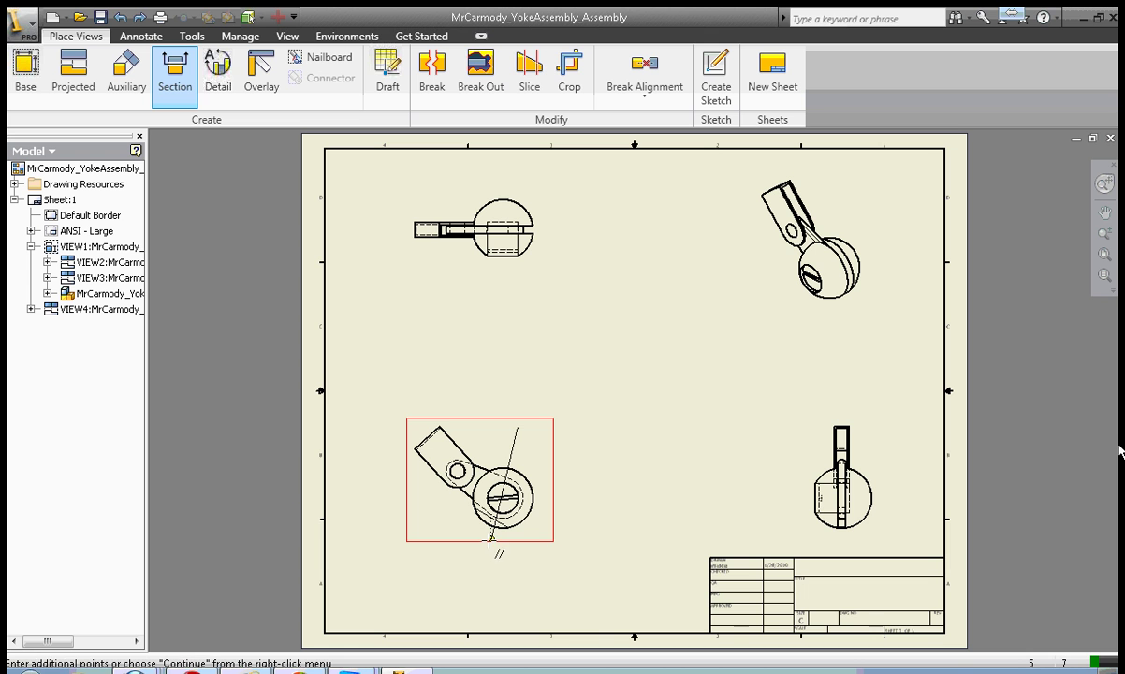
right_click(541, 527)
left_click(582, 539)
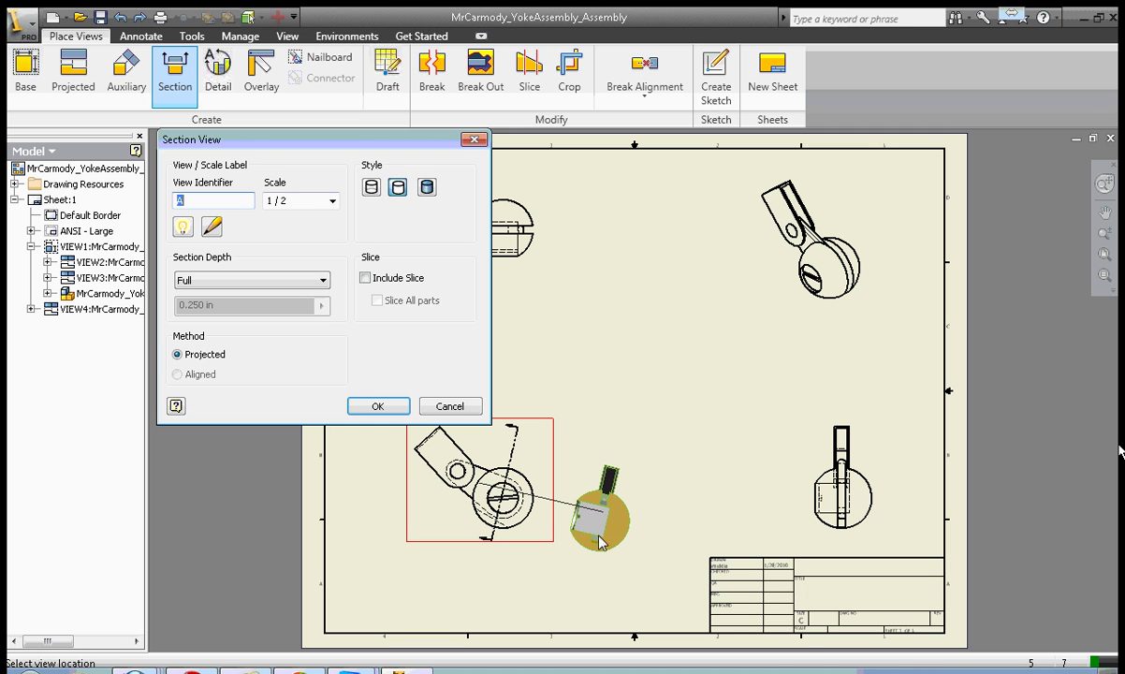
left_click(600, 540)
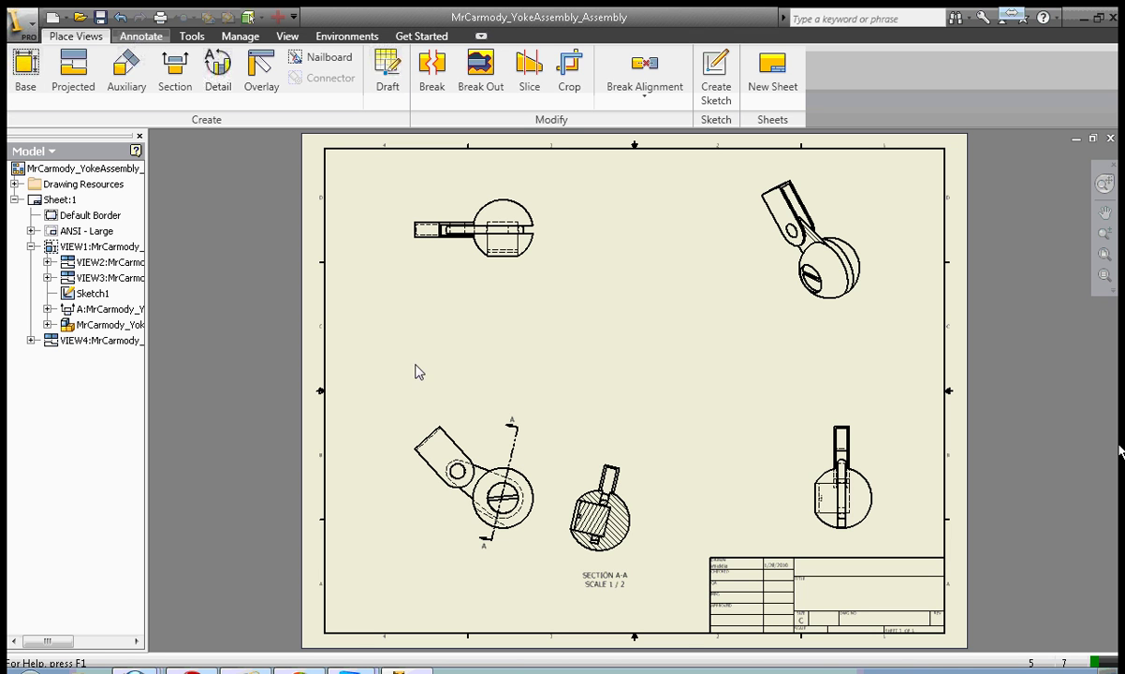
- Start the Dimension tool with the top view zoomed and centred in the drawing area
left_click(141, 36)
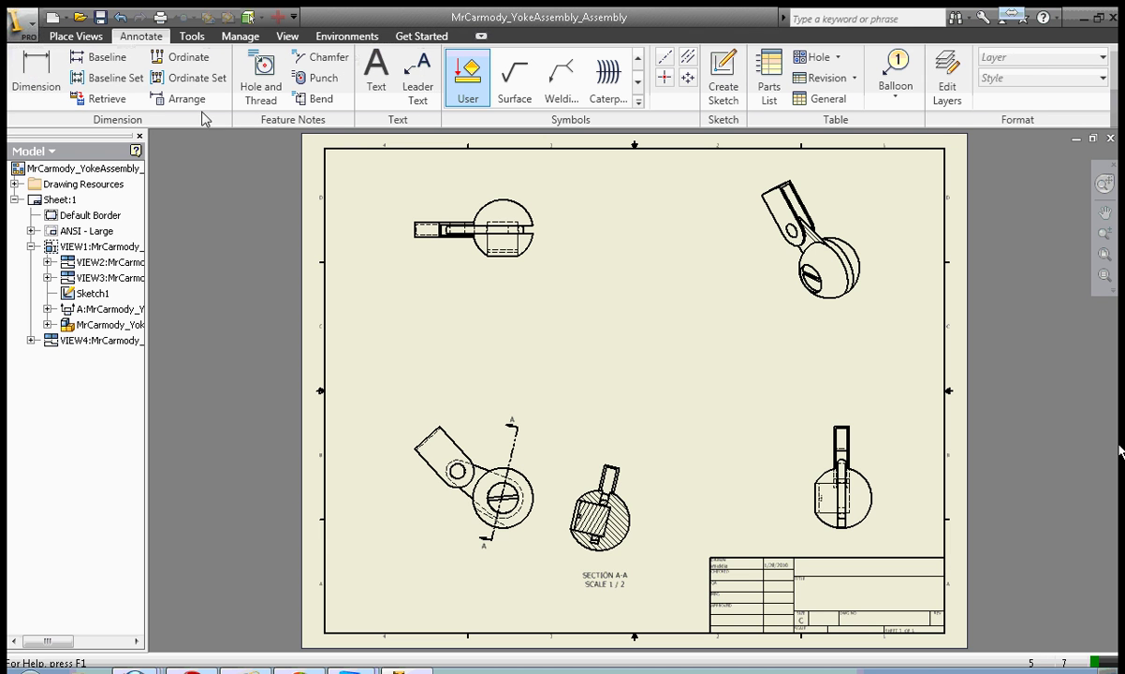
left_click(38, 85)
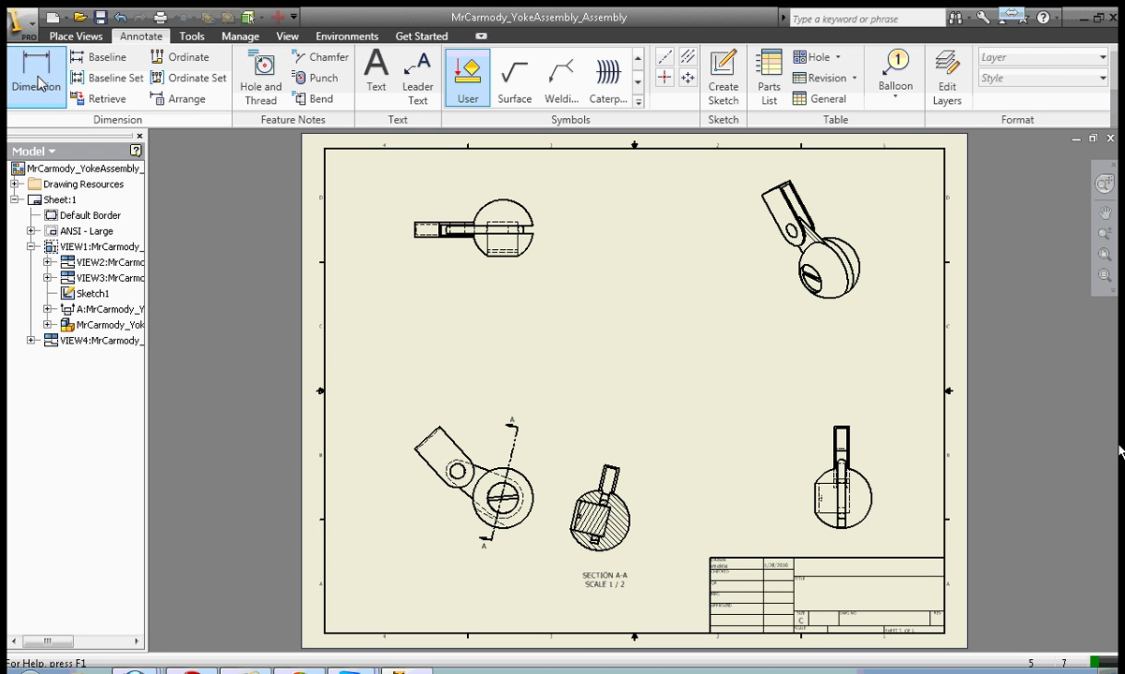
left_click(1106, 236)
left_click_drag(459, 283, 490, 330)
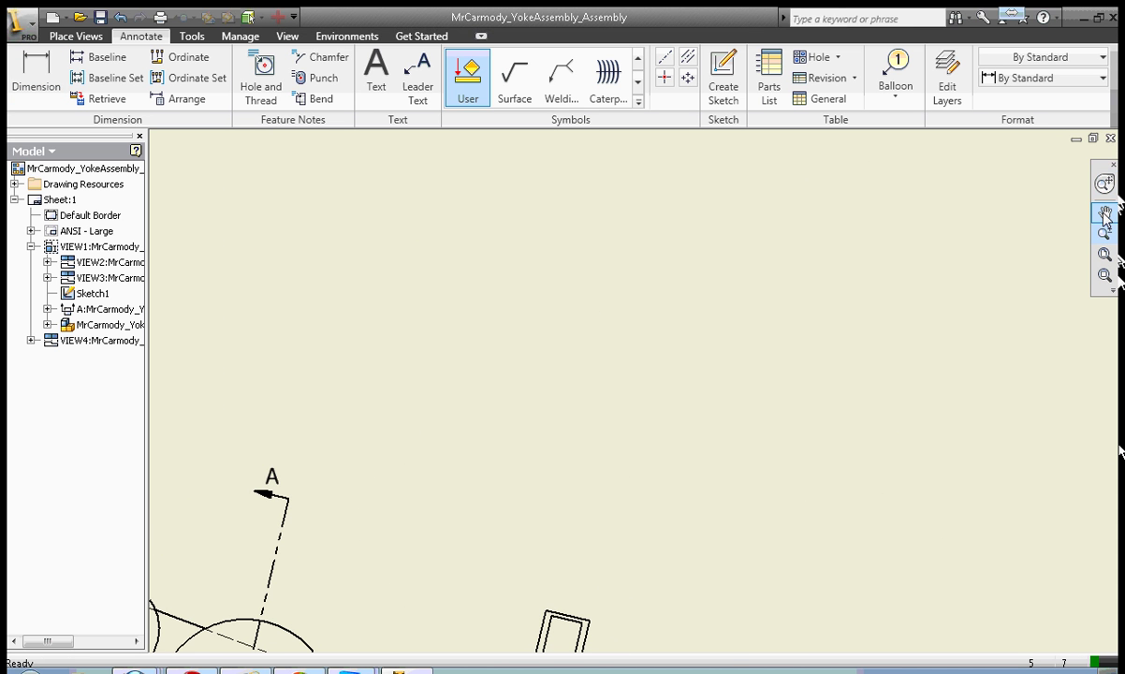
left_click(1105, 214)
mouse_move(332, 214)
left_mouse_down()
mouse_move(559, 437)
mouse_move(636, 593)
mouse_move(733, 583)
left_mouse_up()
left_click_drag(772, 377, 771, 437)
left_click(20, 72)
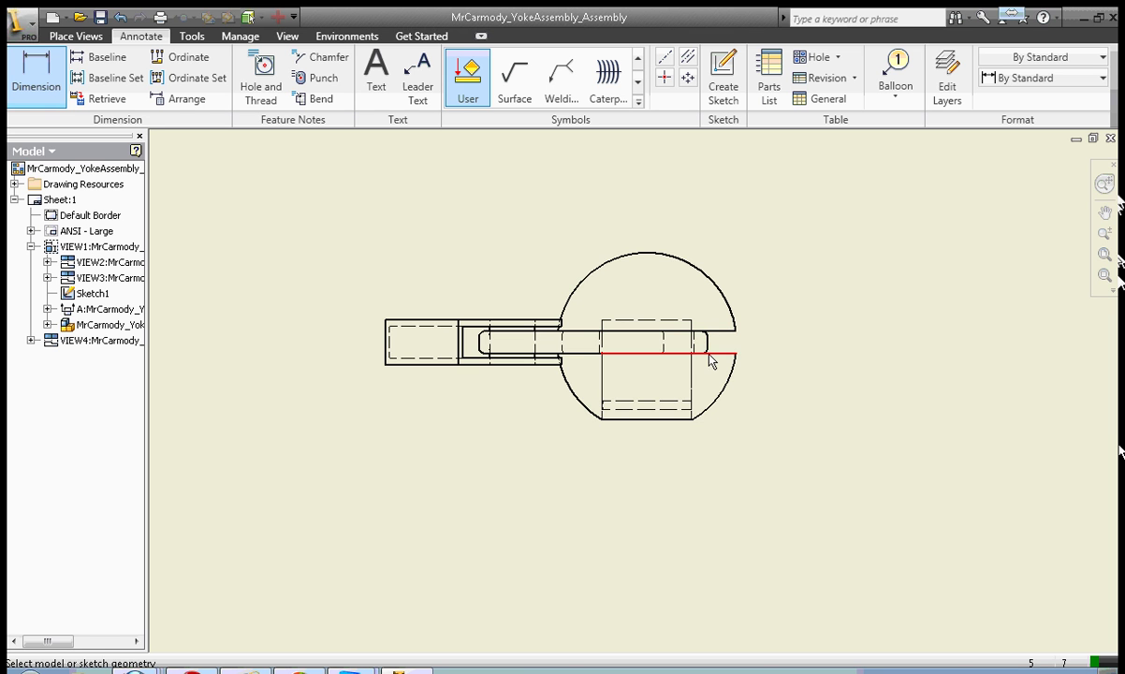
- Dimension the top view's R2.00 ball arc, 2.00 hole width and 2.23 height
left_click(684, 265)
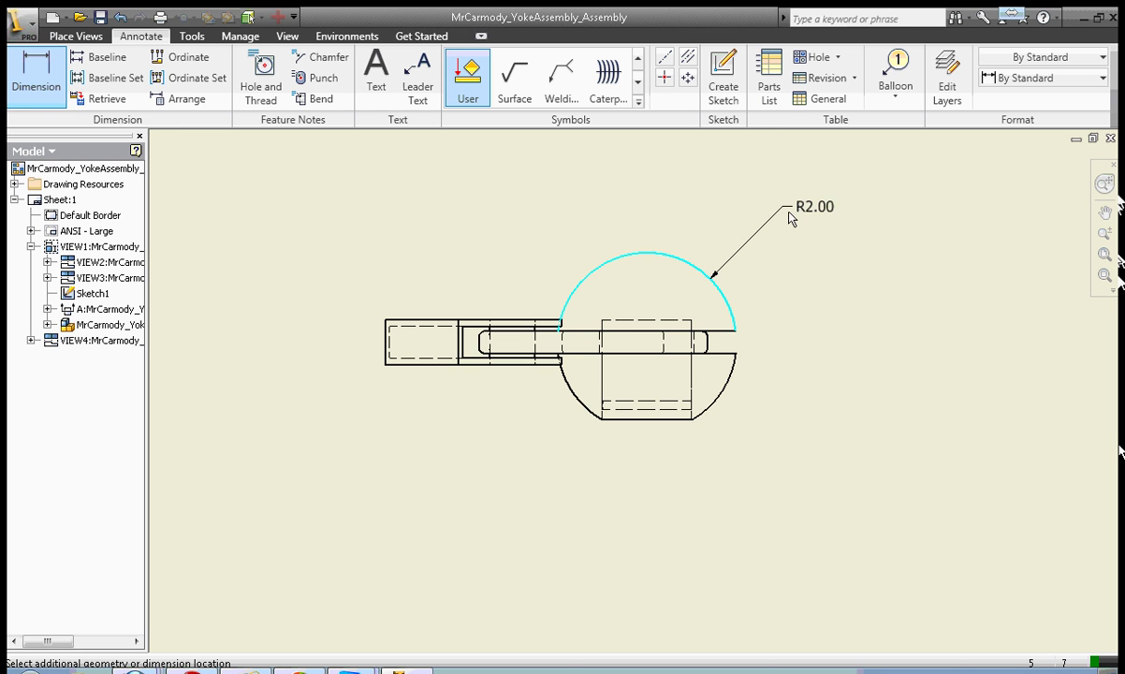
left_click(789, 218)
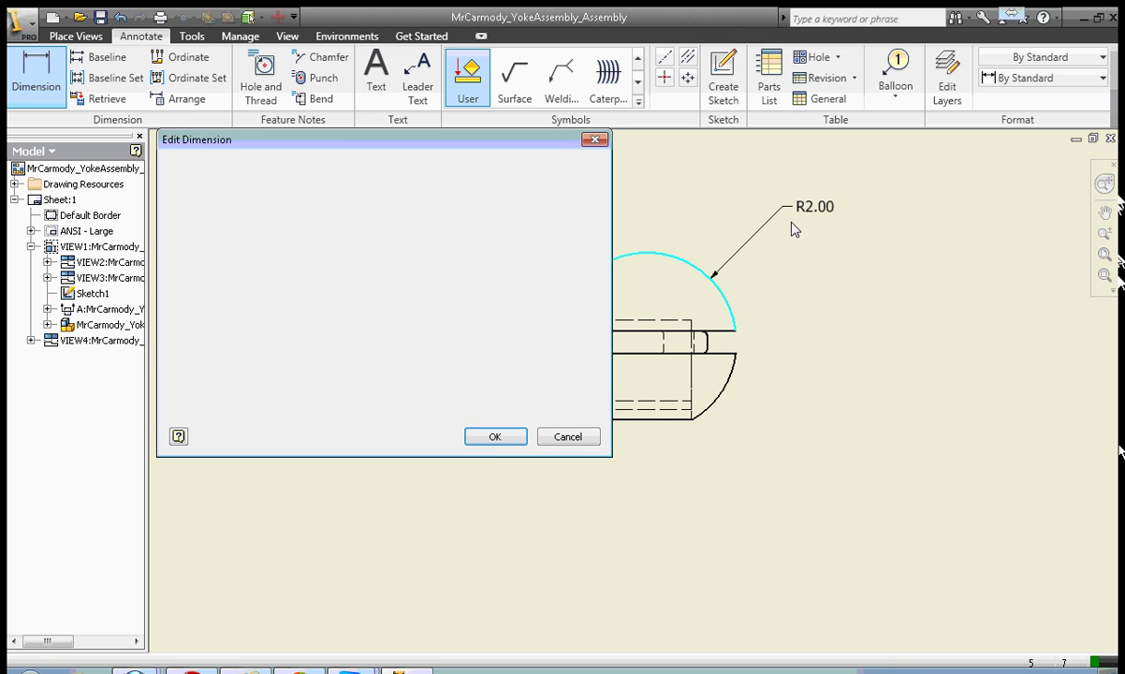
left_click(494, 438)
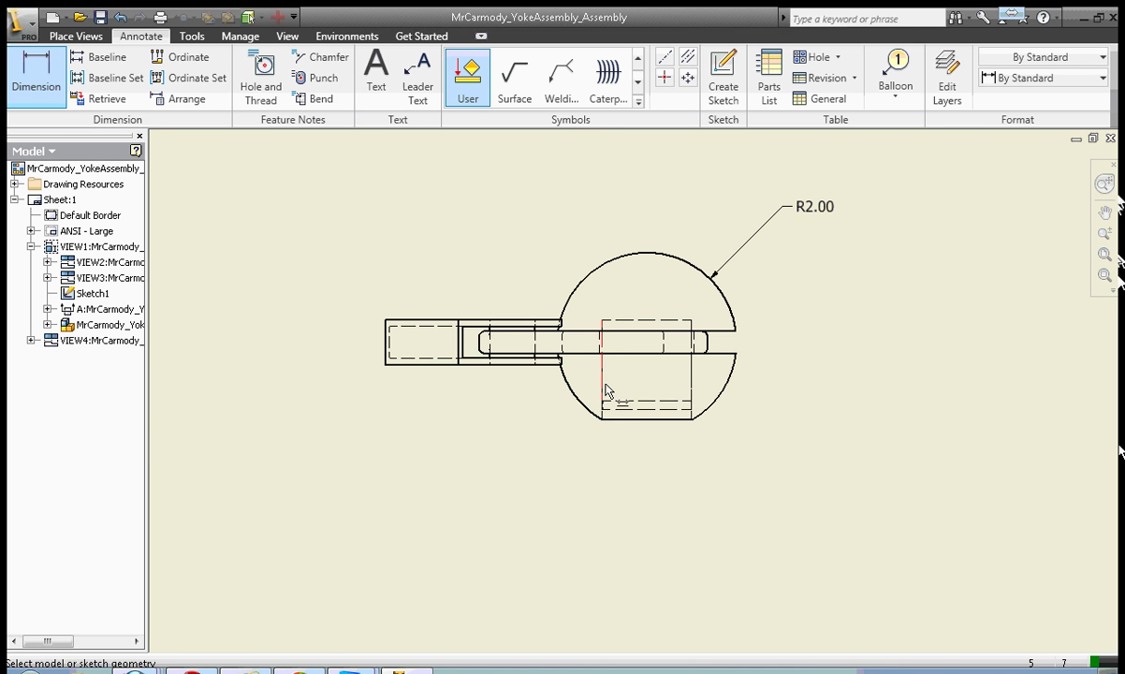
left_click(602, 390)
left_click(691, 386)
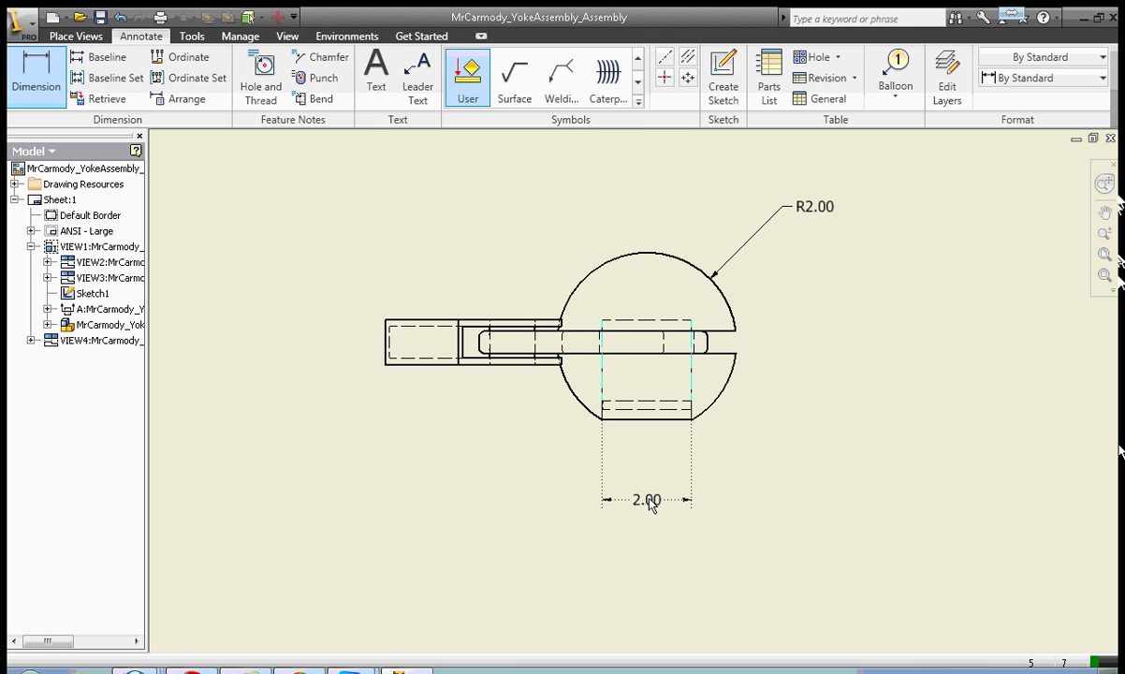
left_click(652, 506)
left_click(496, 436)
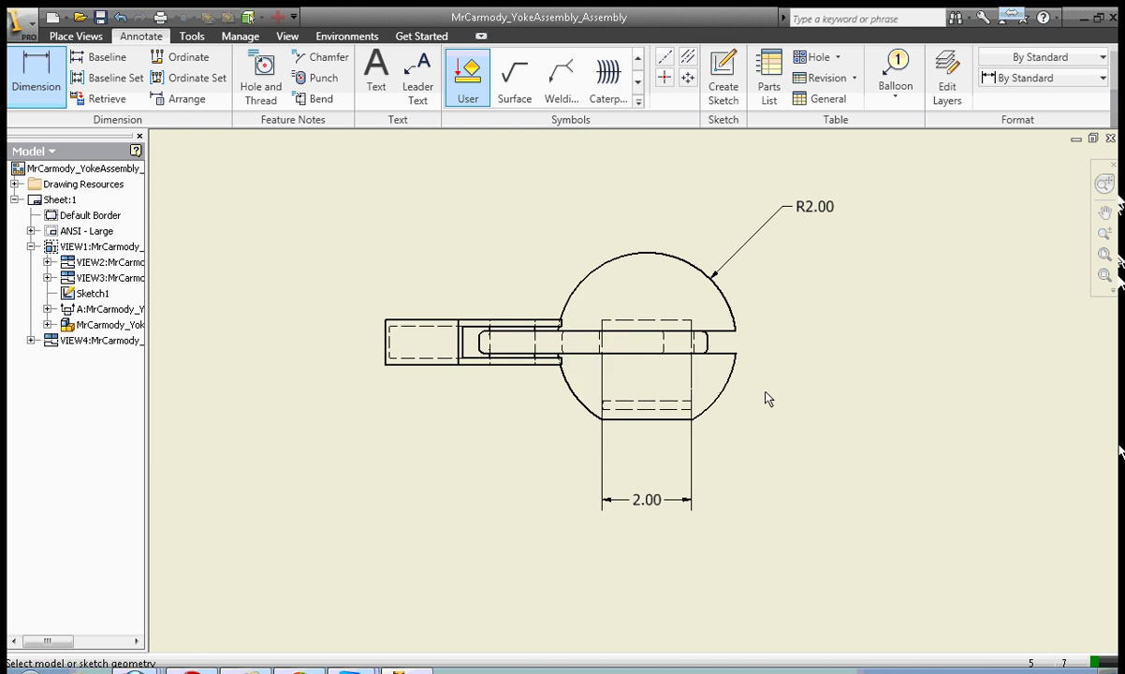
left_click(651, 321)
left_click(639, 420)
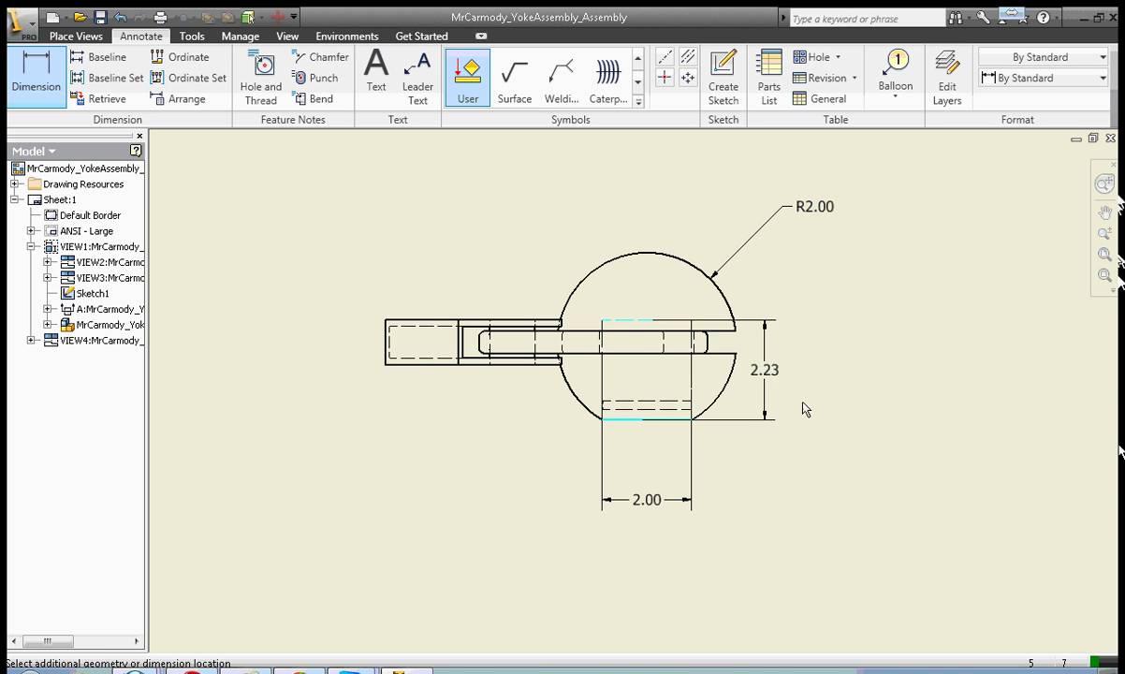
left_click(830, 407)
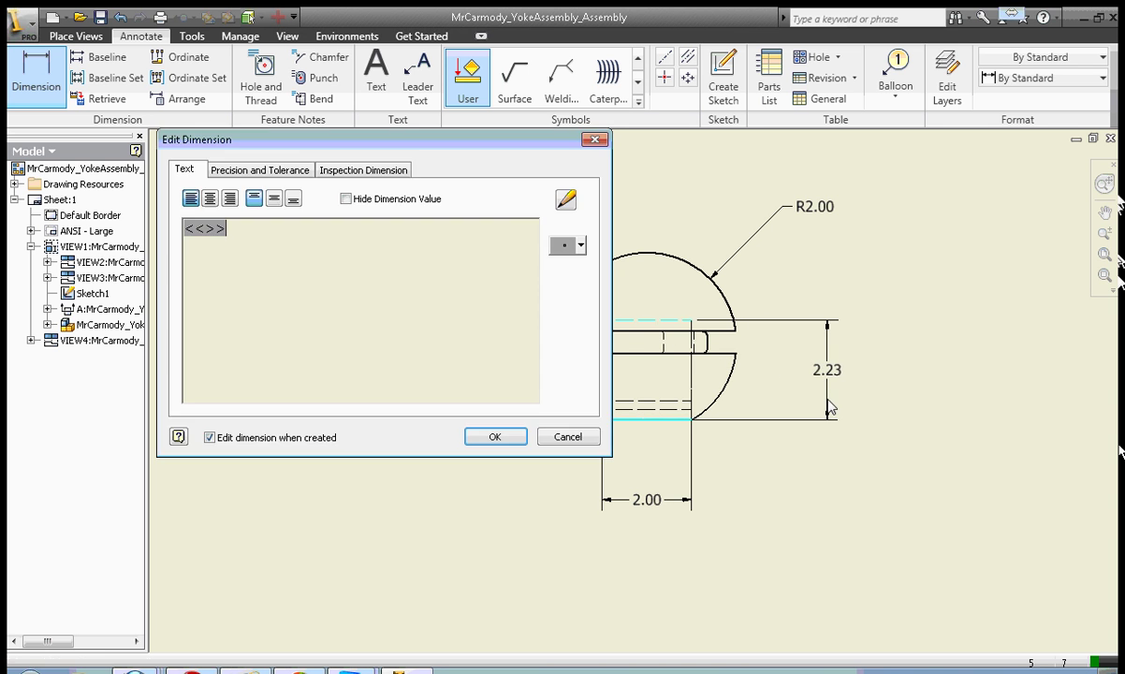
left_click(496, 438)
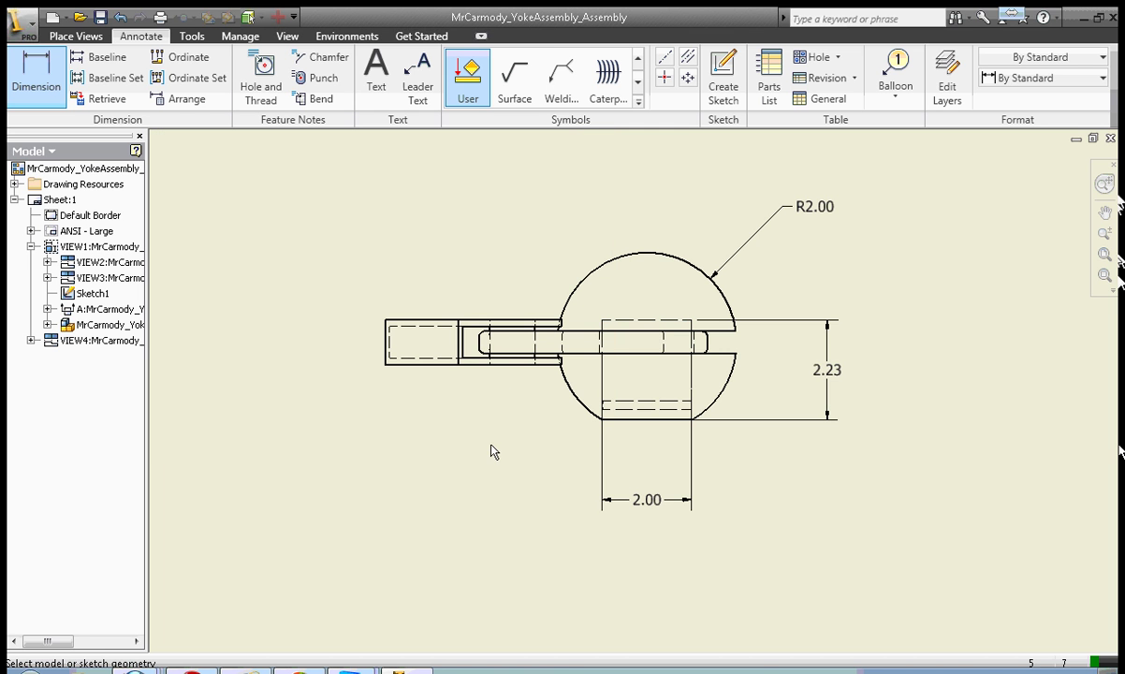
- Dimension the slot with a .70 width and a .35 end distance
left_click(473, 327)
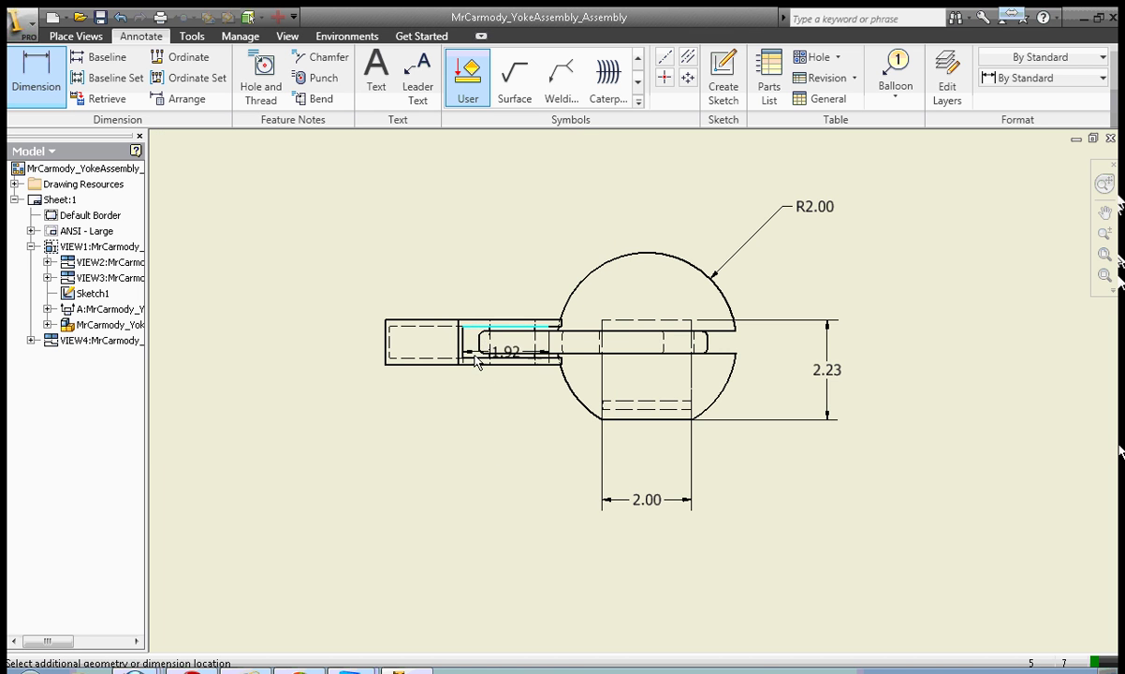
left_click(474, 358)
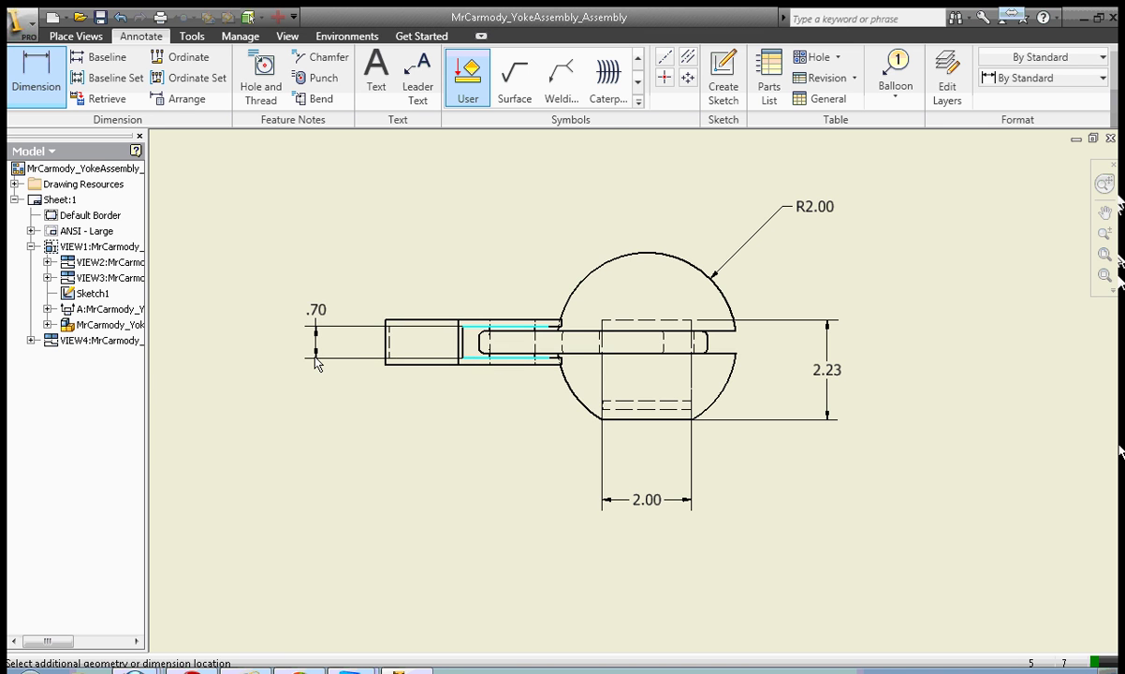
left_click(397, 365)
left_click(492, 430)
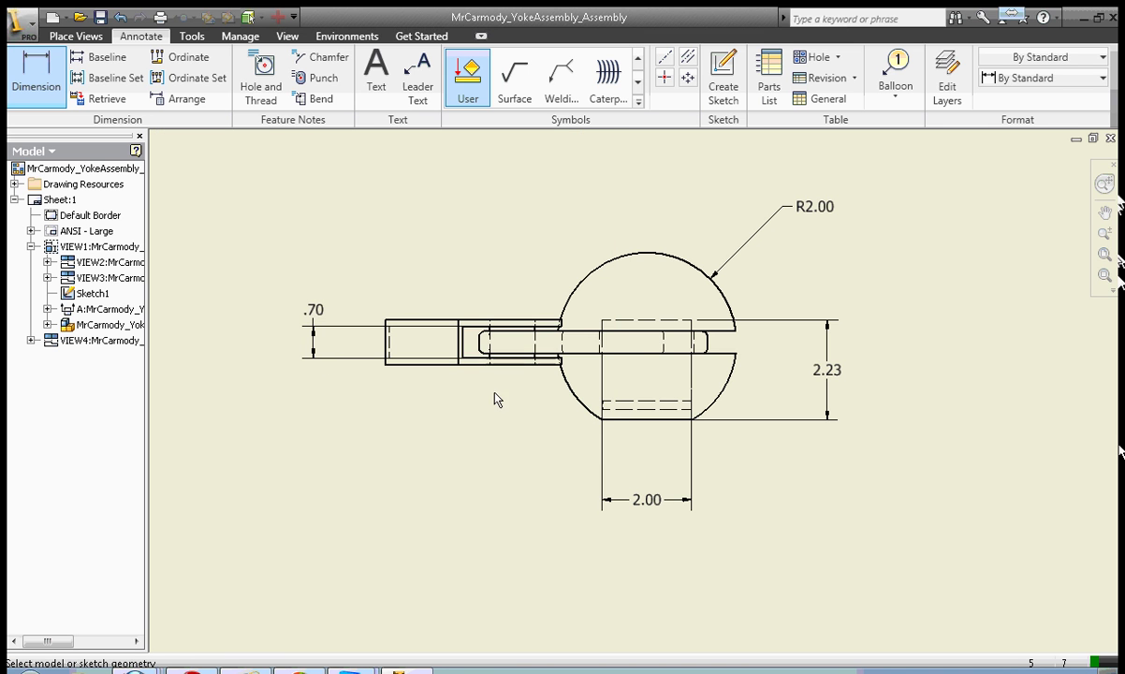
left_click(479, 343)
left_click(457, 340)
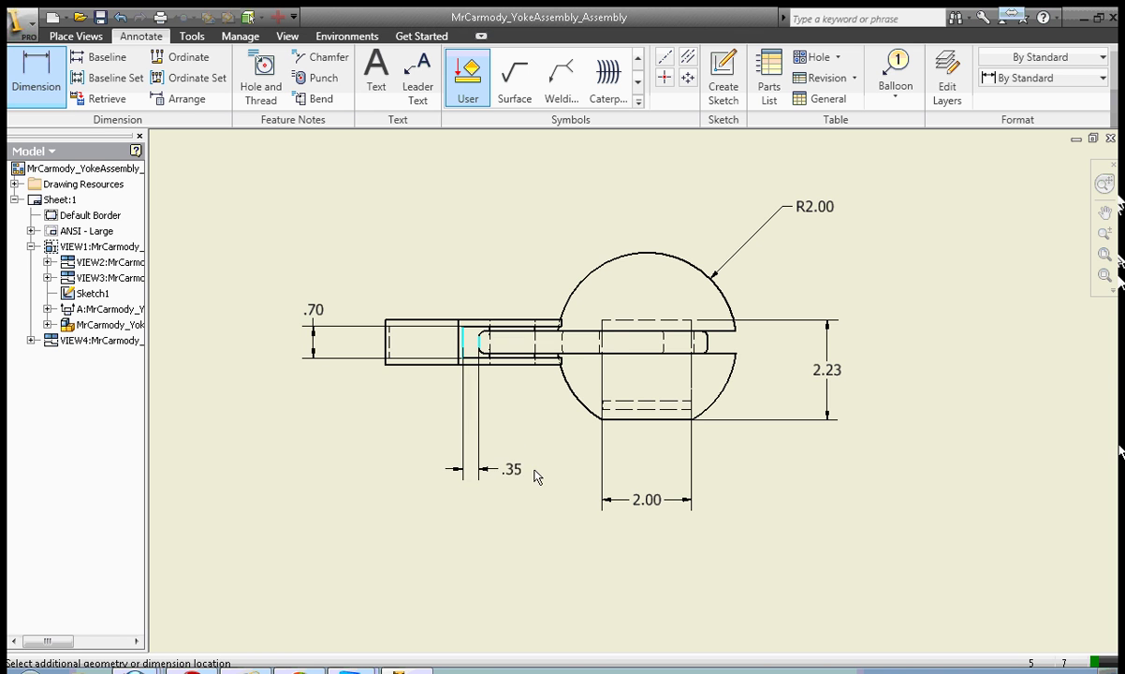
left_click(505, 457)
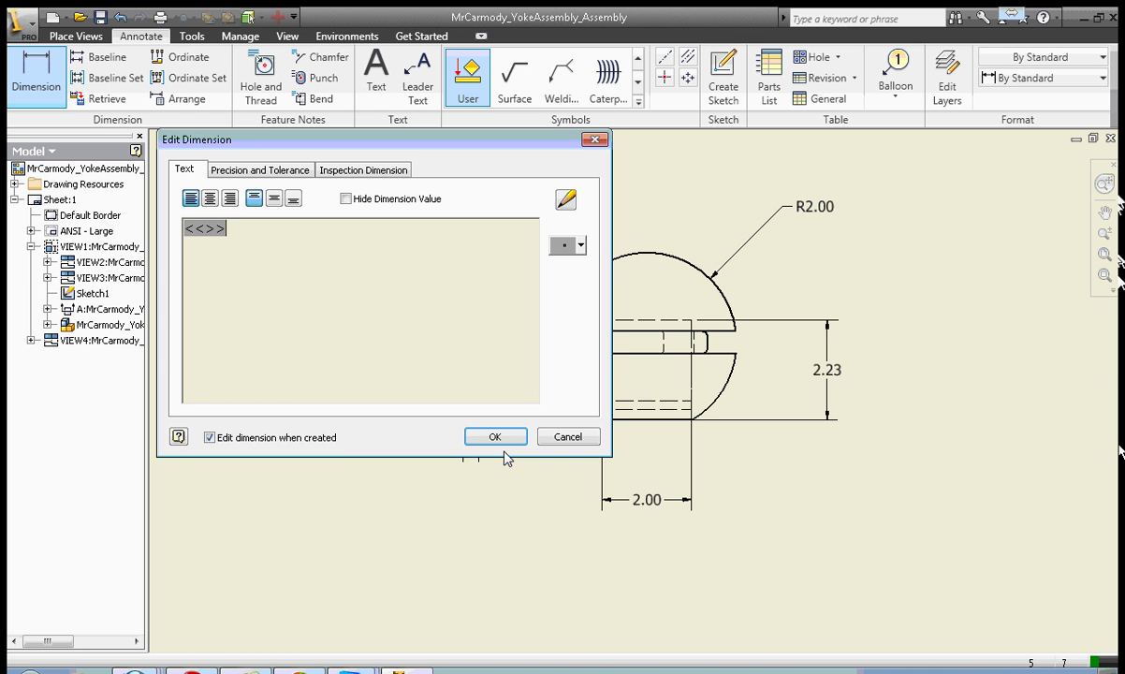
left_click(505, 440)
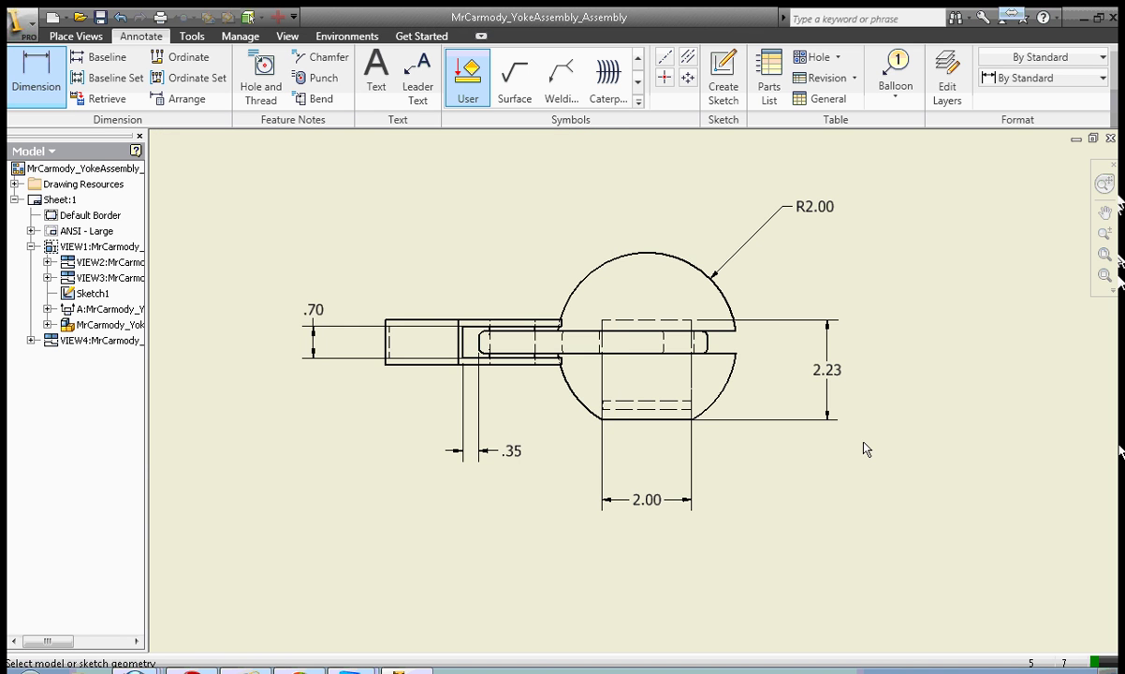
- Zoom out and fit the whole yoke drawing sheet in the window, back on the Place Views tools
left_click(1104, 233)
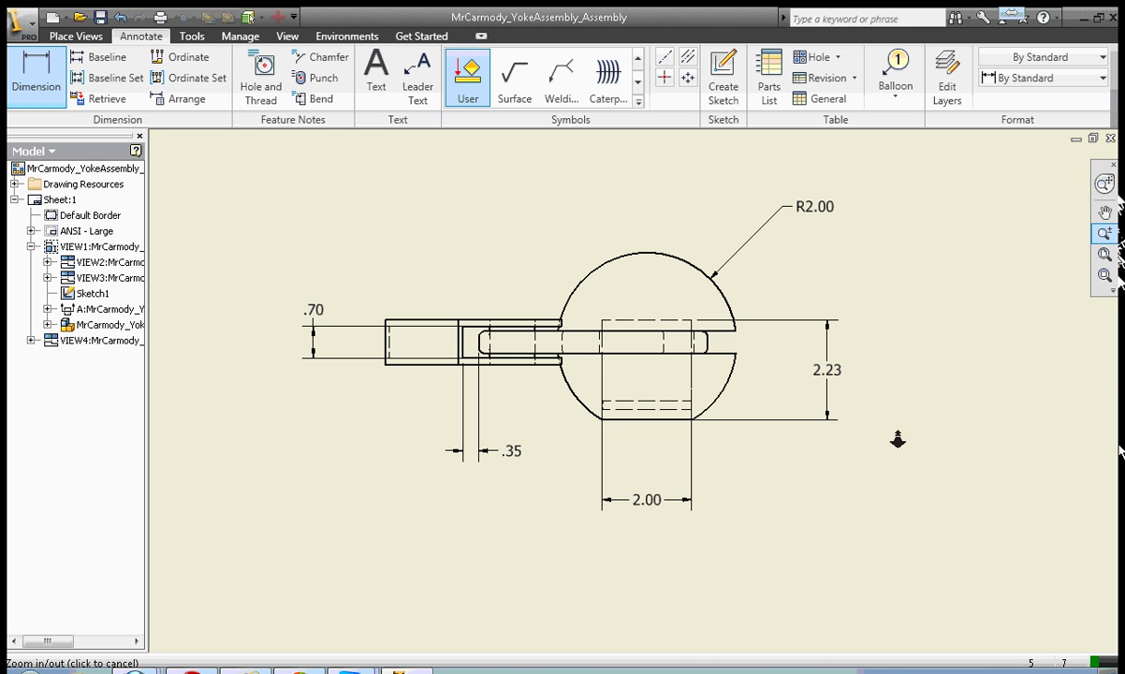
mouse_move(828, 440)
left_mouse_down()
mouse_move(824, 318)
mouse_move(861, 328)
mouse_move(828, 367)
left_mouse_up()
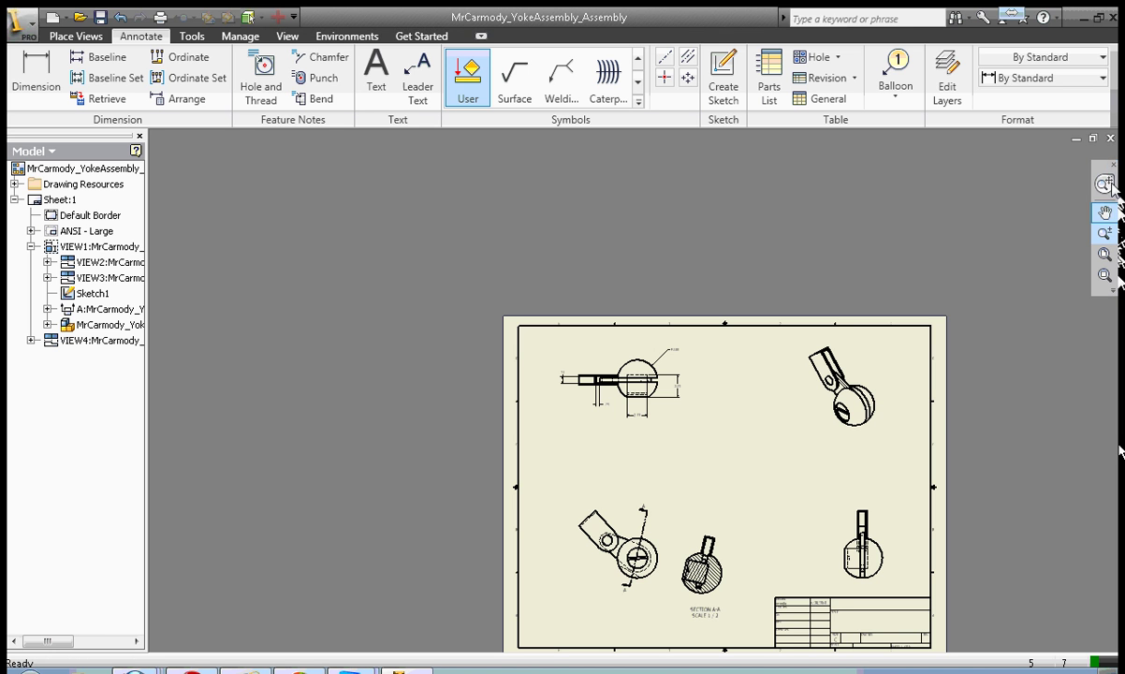
left_click(1106, 233)
left_click(1105, 212)
key("Home")
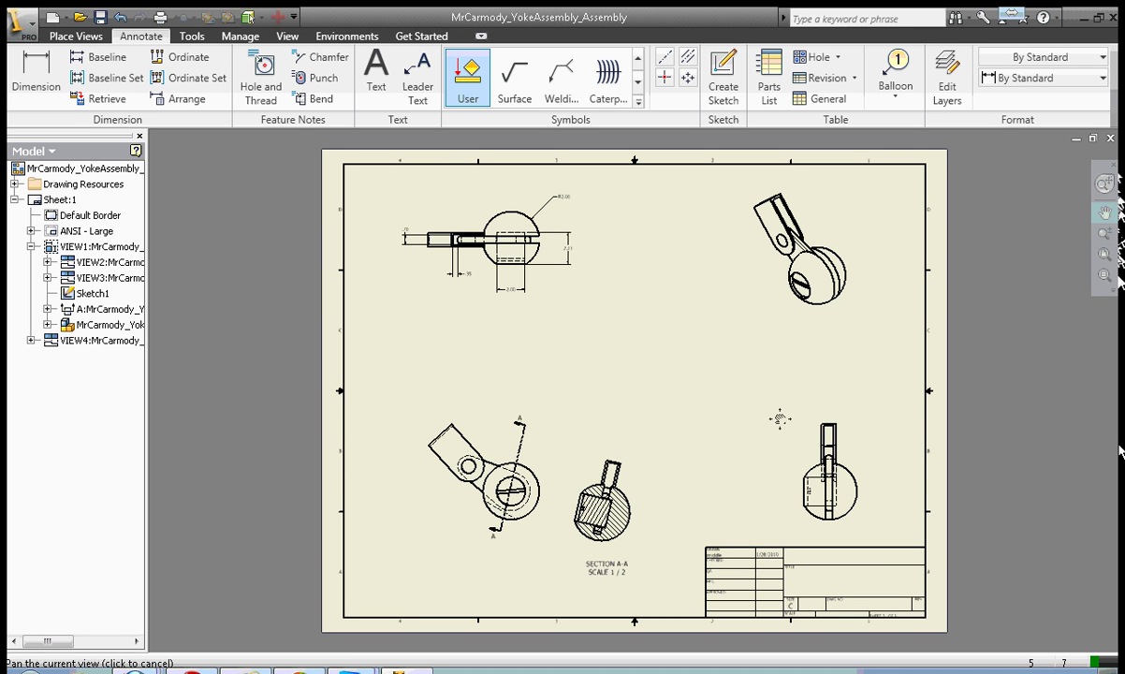
left_click(75, 35)
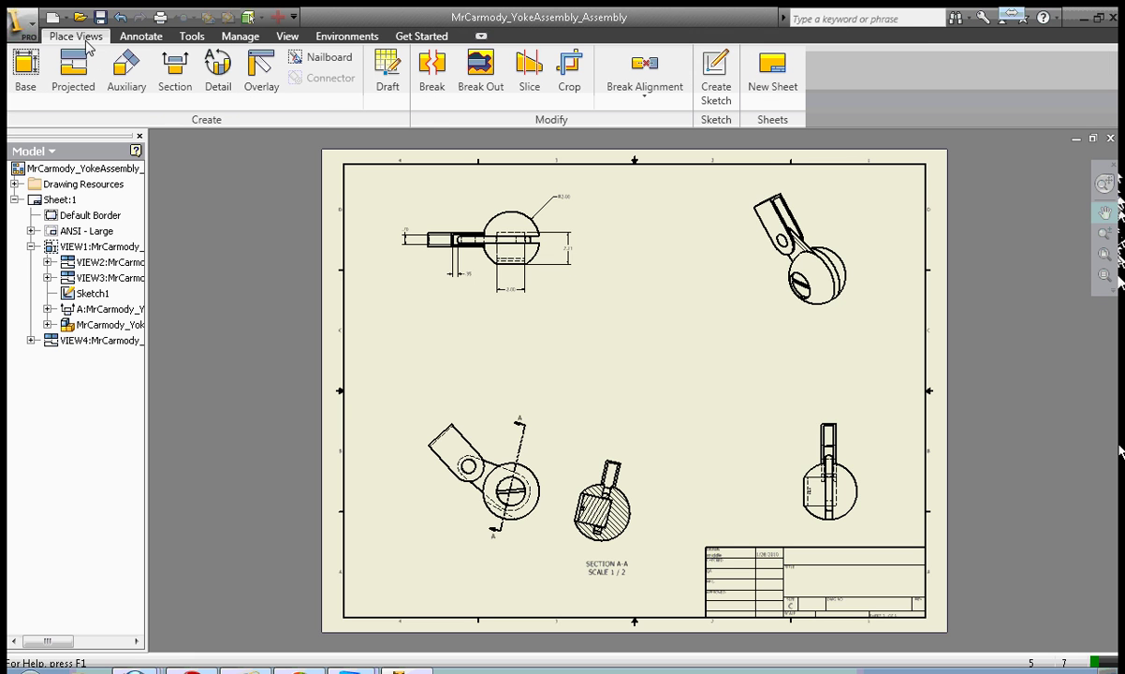
- Create circular detail view B at 1:1 around the top view's ball end and place it below
left_click(226, 93)
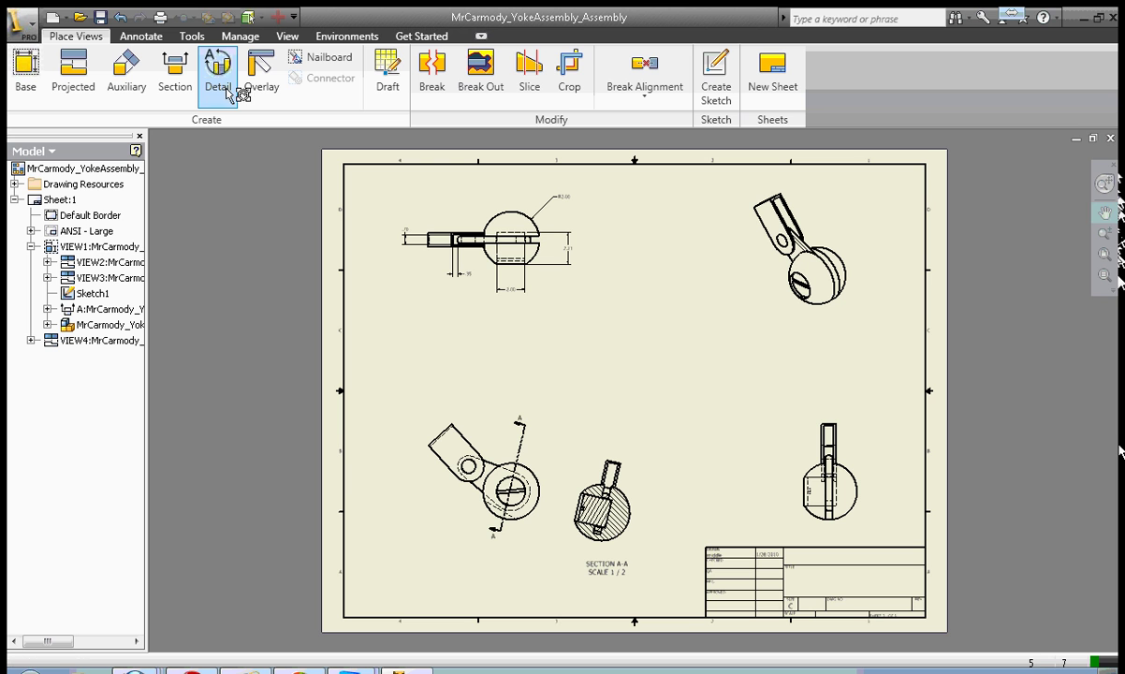
left_click(532, 267)
left_click(538, 267)
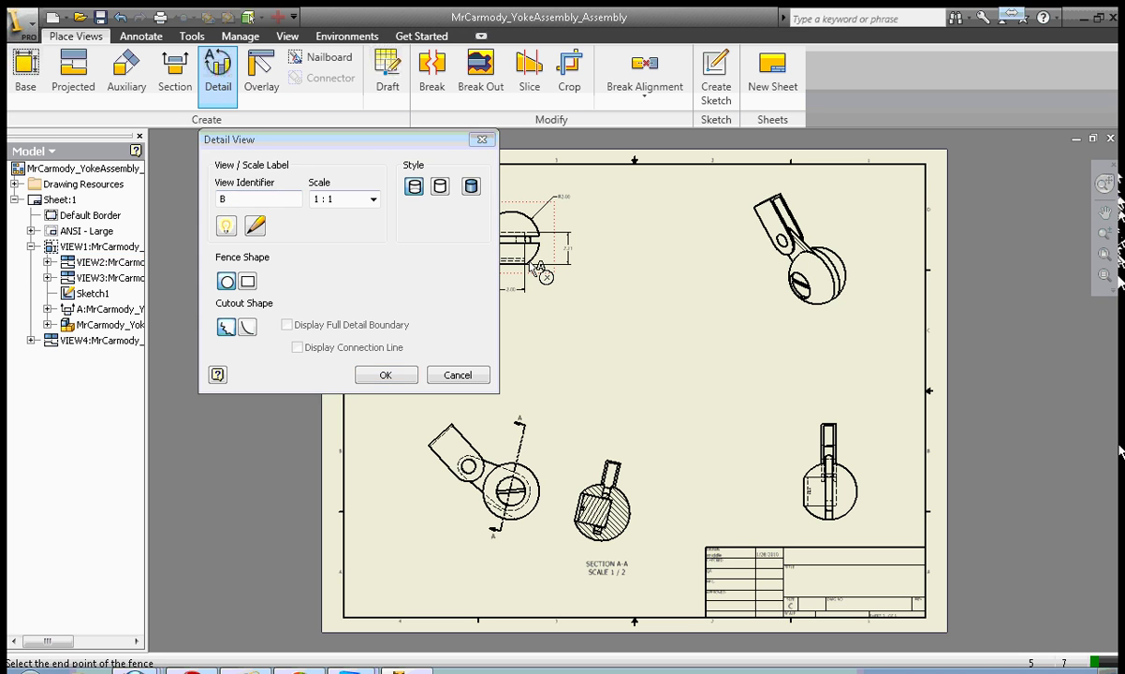
left_click(536, 216)
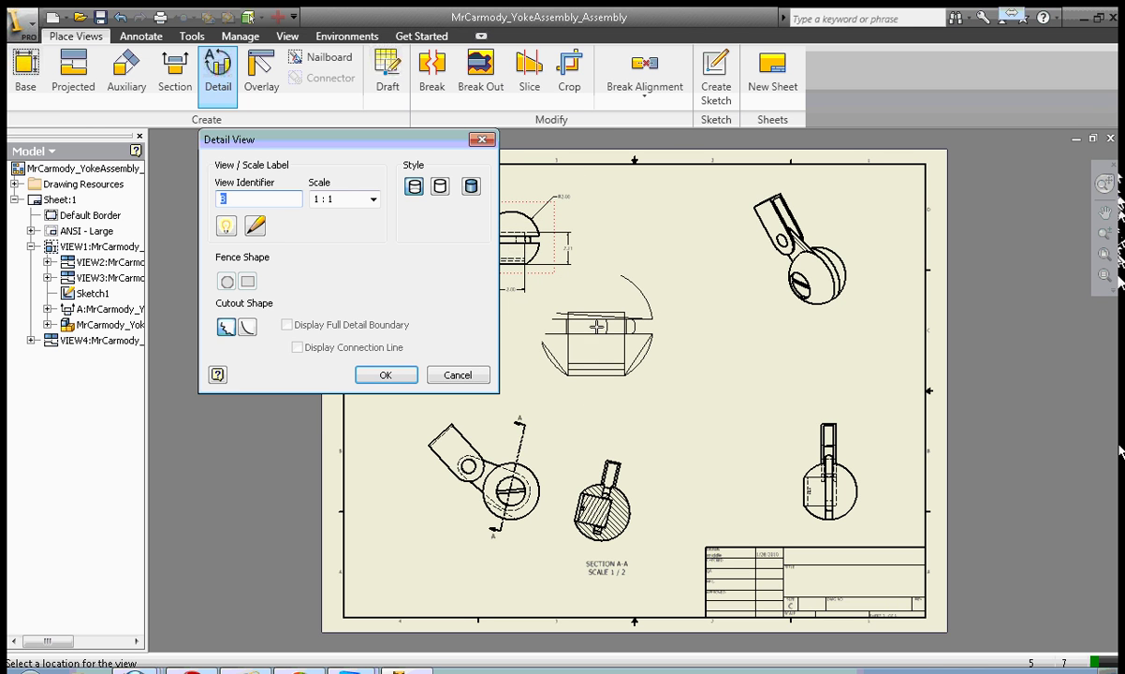
left_click(1121, 450)
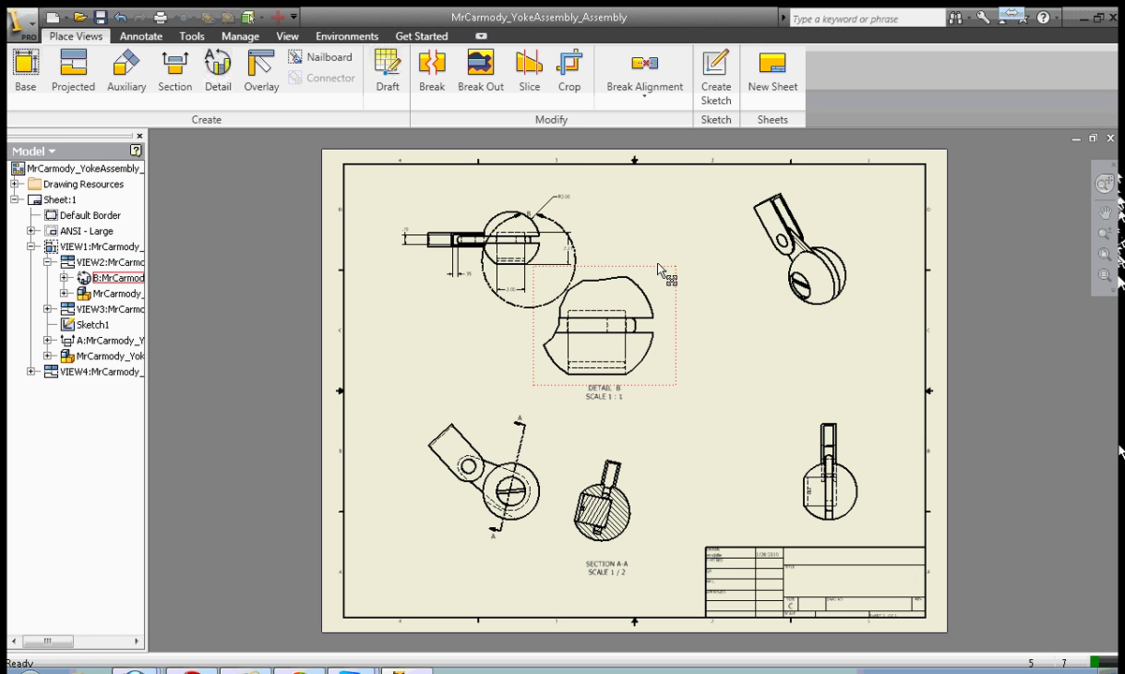
- Nudge detail view B slightly right and down, then open and cancel the section A-A hatch edit
left_click(666, 286)
left_click_drag(667, 286, 655, 290)
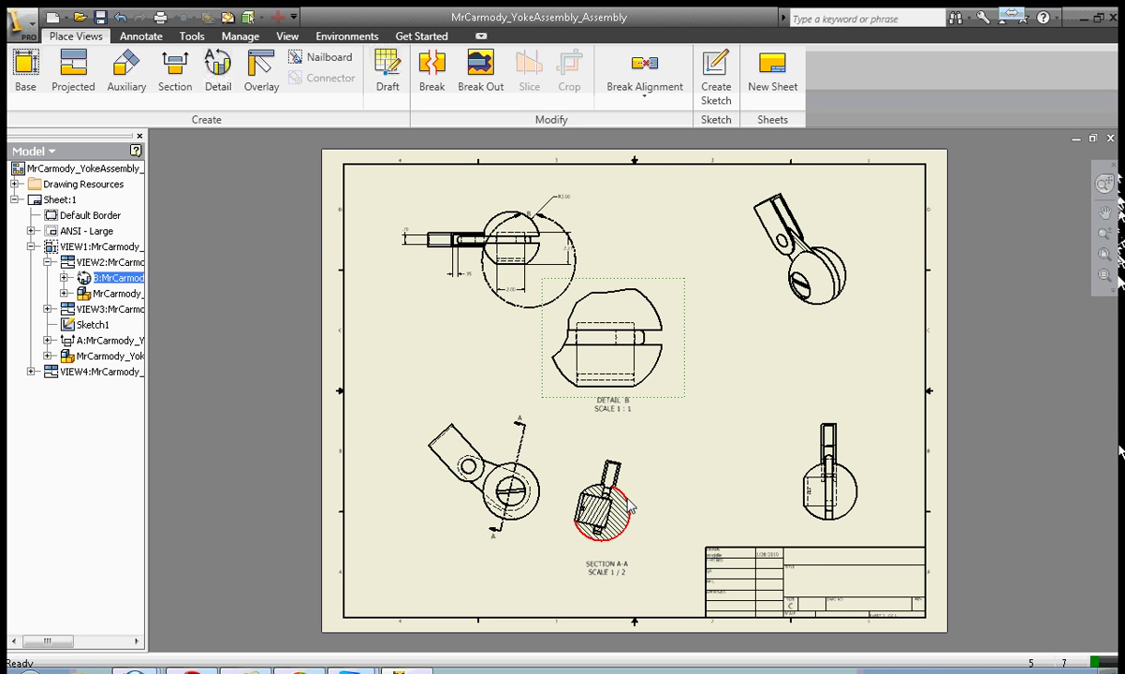
double_click(615, 510)
key("Escape")
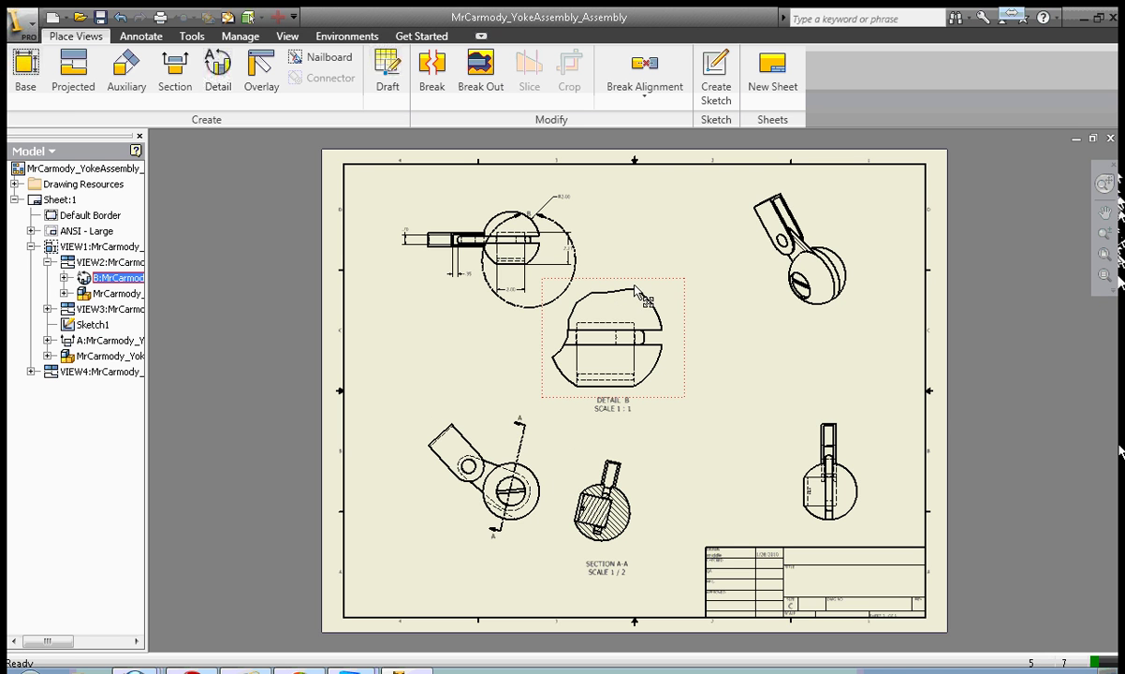